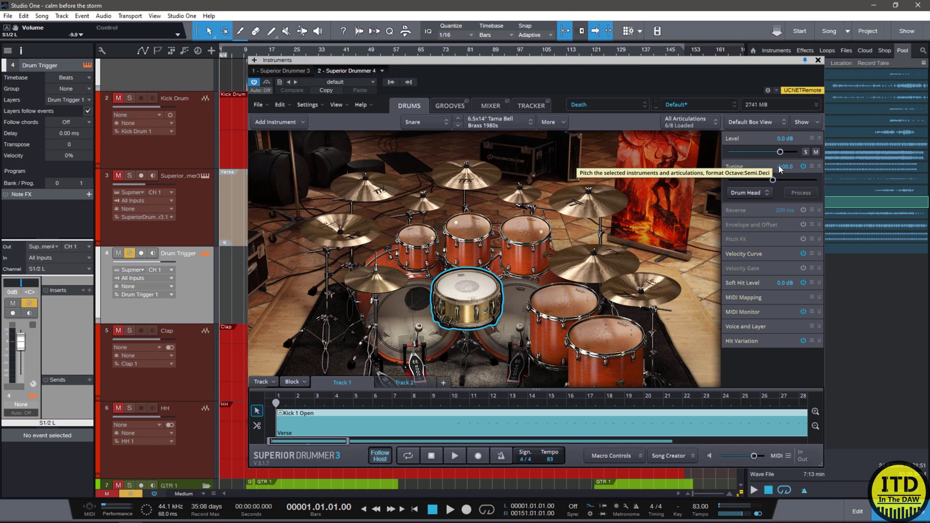
# Step: View the Tracker page of the Drum Trigger's Superior Drummer, and close the instrument window
pyautogui.click(531, 106)
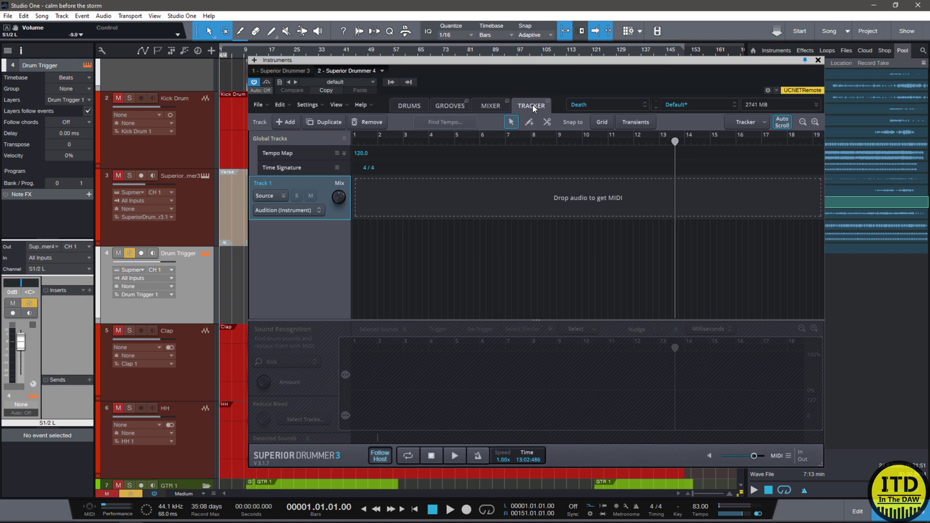
pyautogui.click(819, 61)
pyautogui.scroll(2, 822, 65)
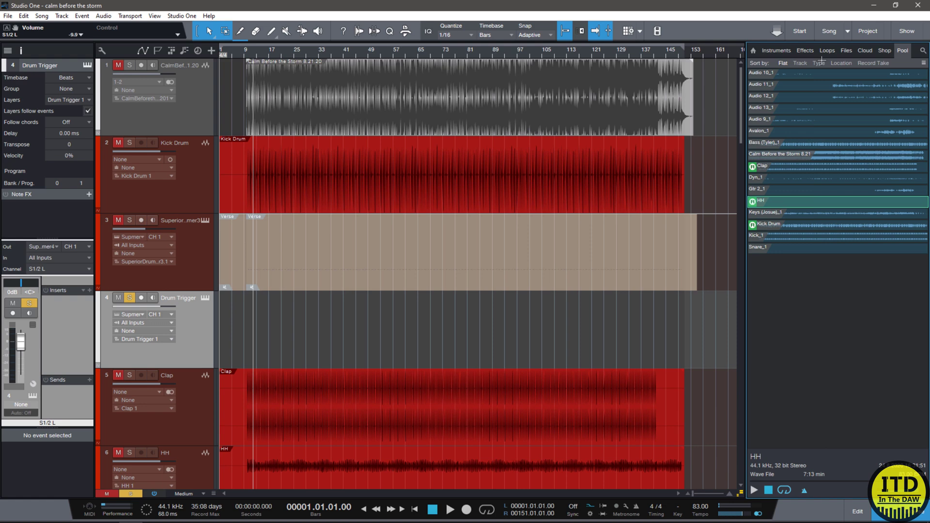
# Step: Place the playback cursor just before bar 10, where the song's audio begins
pyautogui.scroll(6, 343, 190)
pyautogui.hscroll(-3, 342, 192)
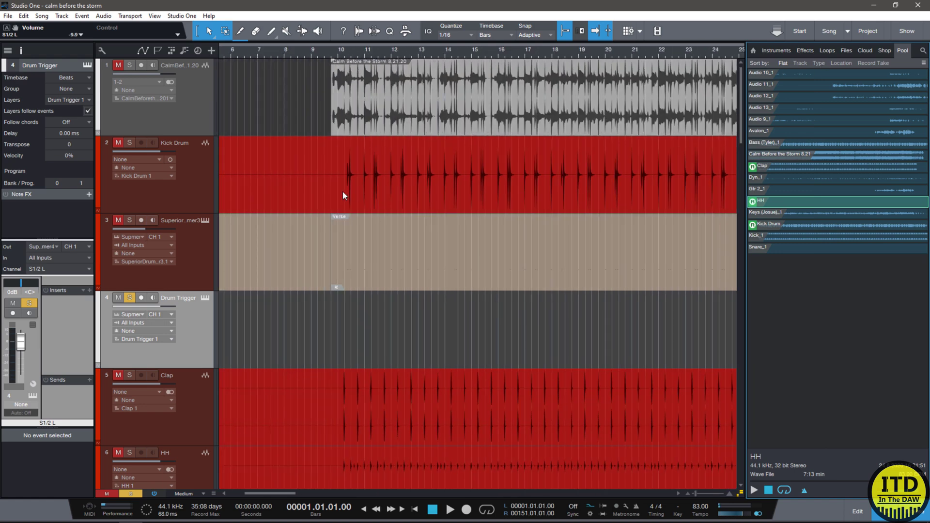
pyautogui.scroll(-2, 343, 192)
pyautogui.scroll(2, 342, 191)
pyautogui.scroll(-3, 372, 187)
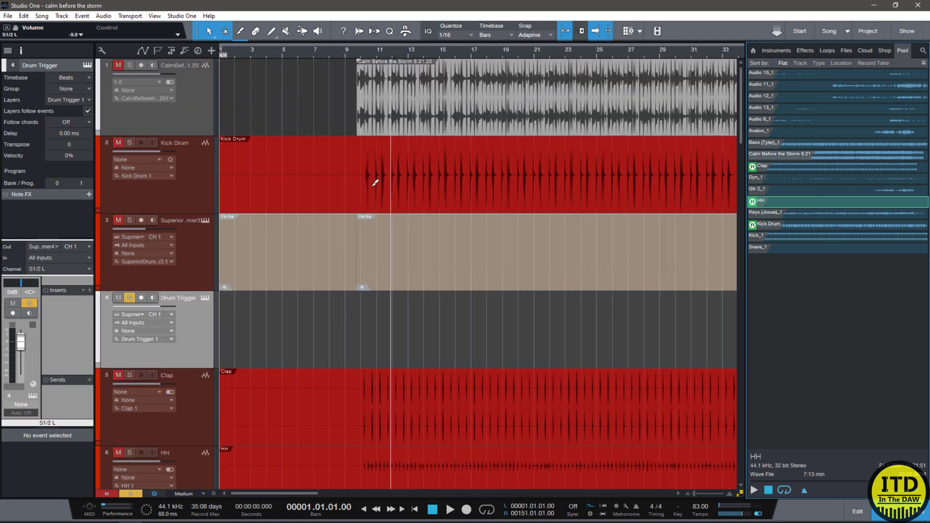
pyautogui.hotkey('ctrl', 'space')
pyautogui.scroll(5, 372, 186)
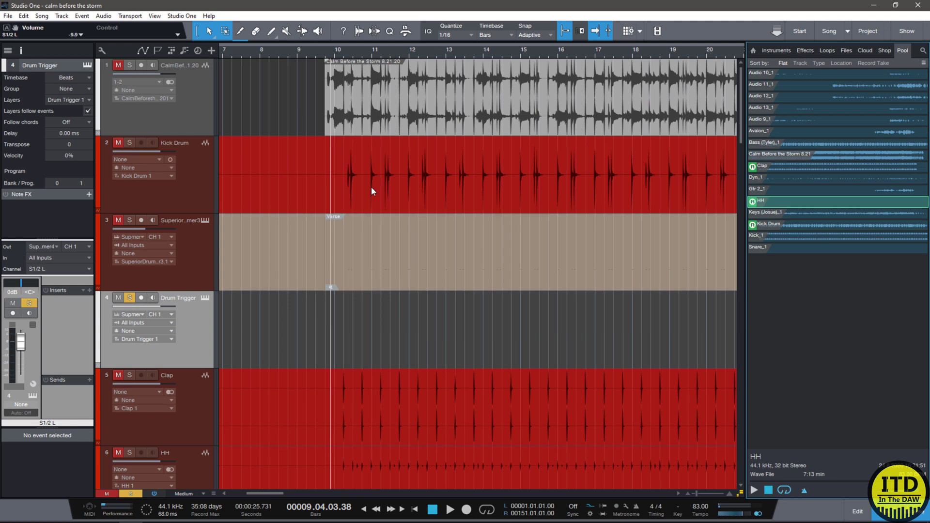
# Step: Solo the HH, Clap and Kick Drum tracks and play them together from just before bar 10
pyautogui.click(129, 452)
pyautogui.click(129, 375)
pyautogui.click(130, 142)
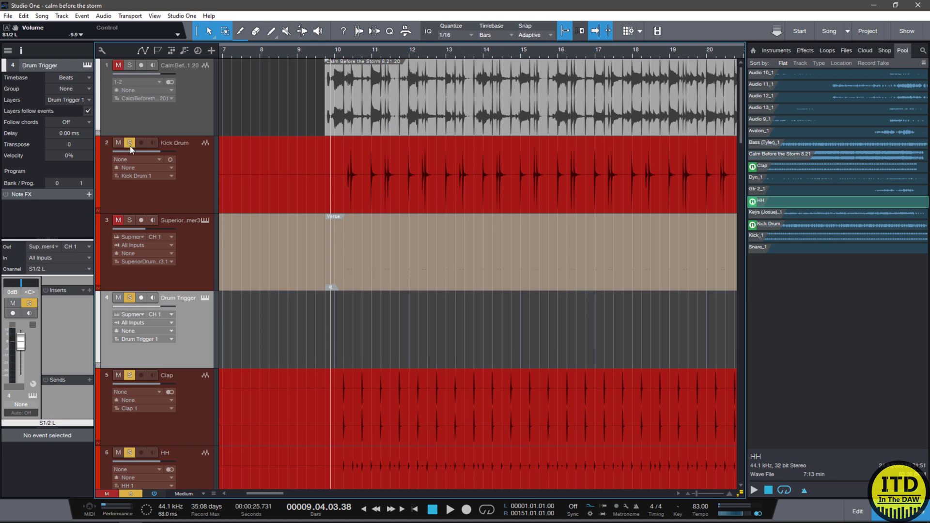
pyautogui.click(190, 465)
pyautogui.keyDown('shift'); pyautogui.click(191, 140); pyautogui.keyUp('shift')
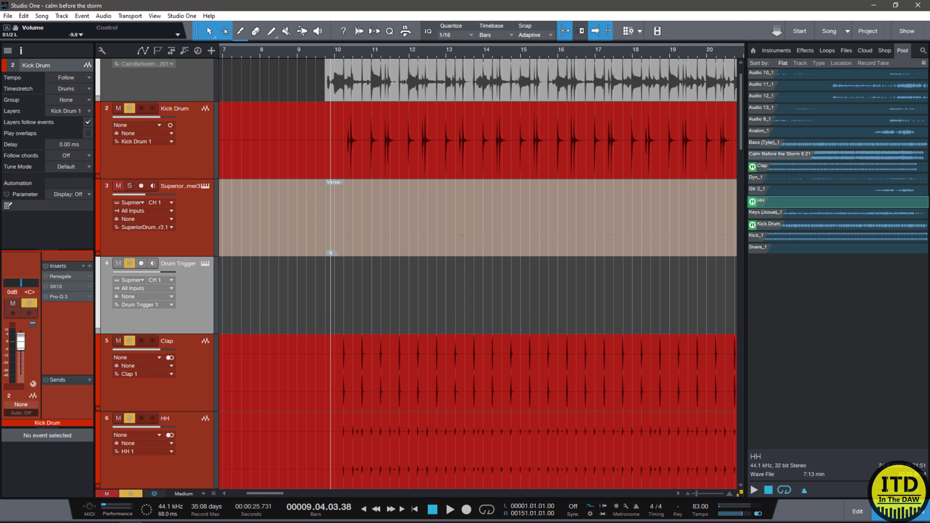
pyautogui.press('space')
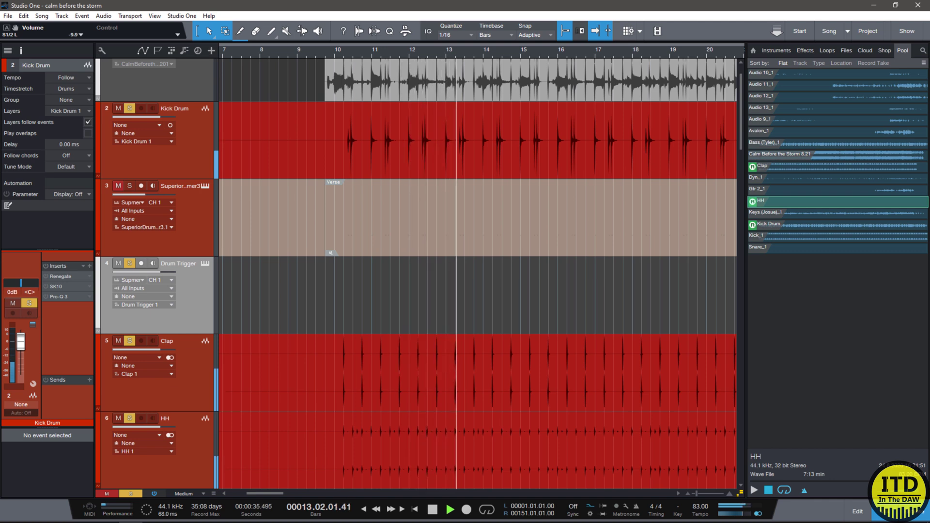
pyautogui.press('space')
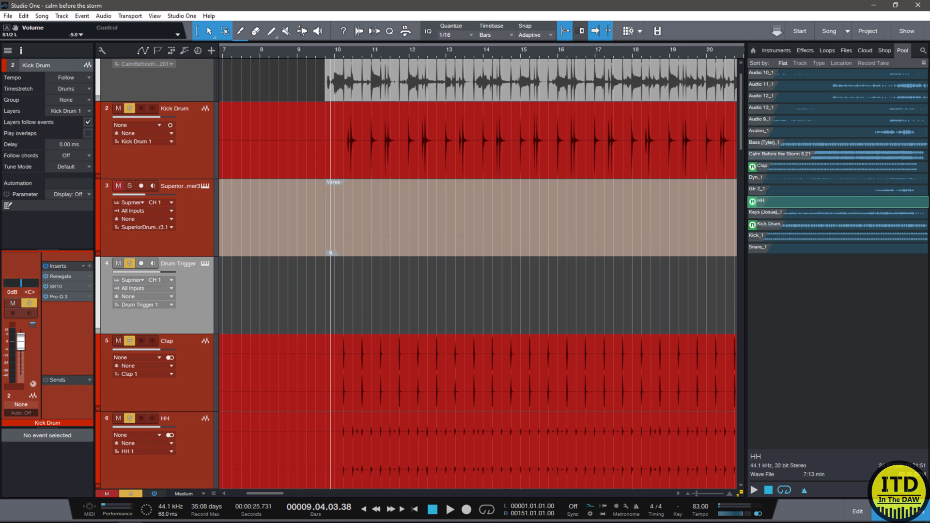
# Step: Select the Kick Drum event and play the soloed drums with the Kick Drum's insert effects active
pyautogui.click(161, 155)
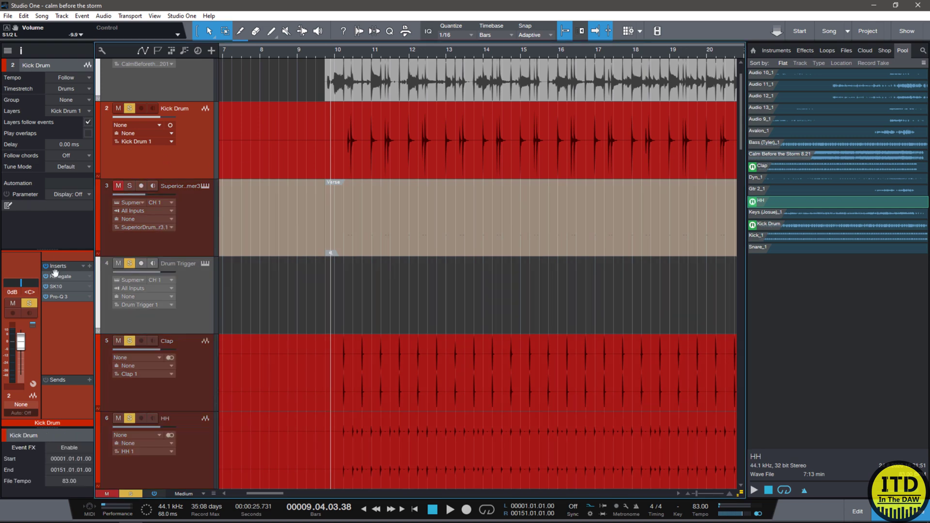
pyautogui.scroll(3, 380, 140)
pyautogui.press('space')
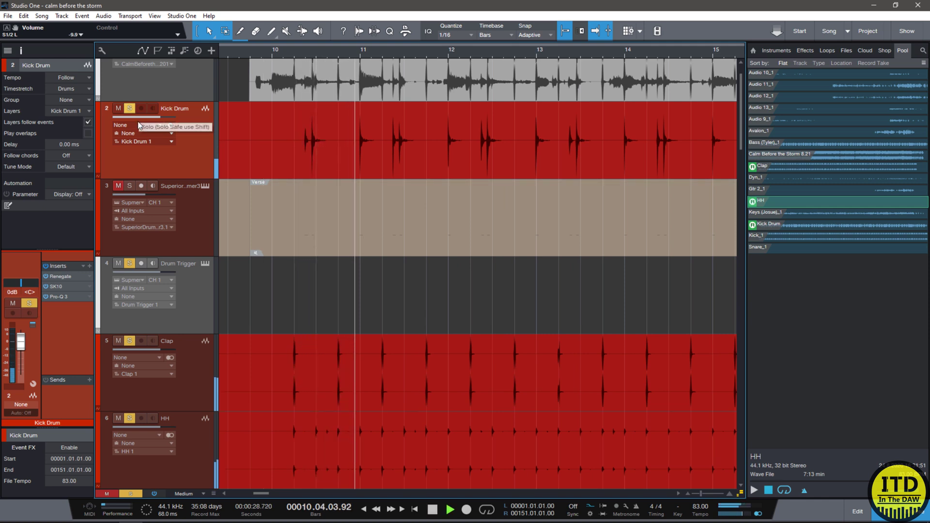
pyautogui.press('space')
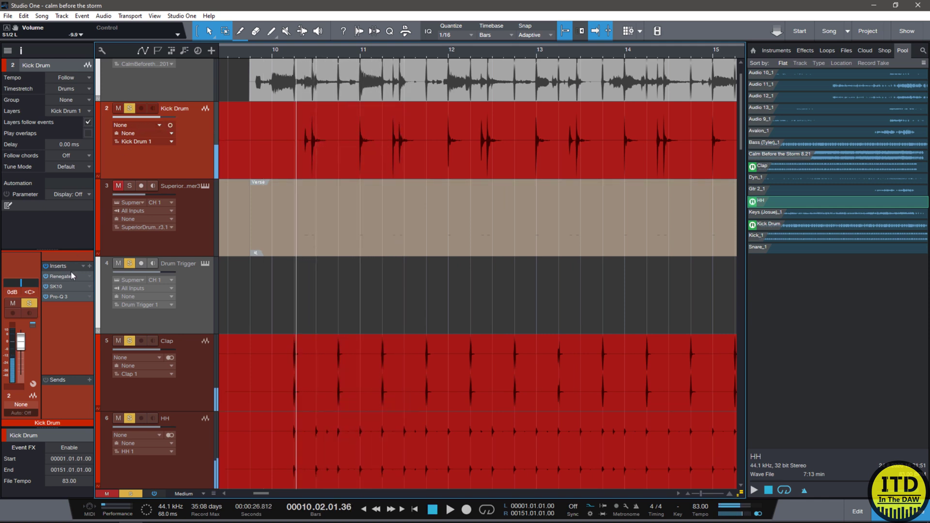
# Step: Review the Kick Drum's Renegate, SK10 and Pro-Q 3 inserts, and replay the soloed drums with those inserts bypassed
pyautogui.doubleClick(68, 277)
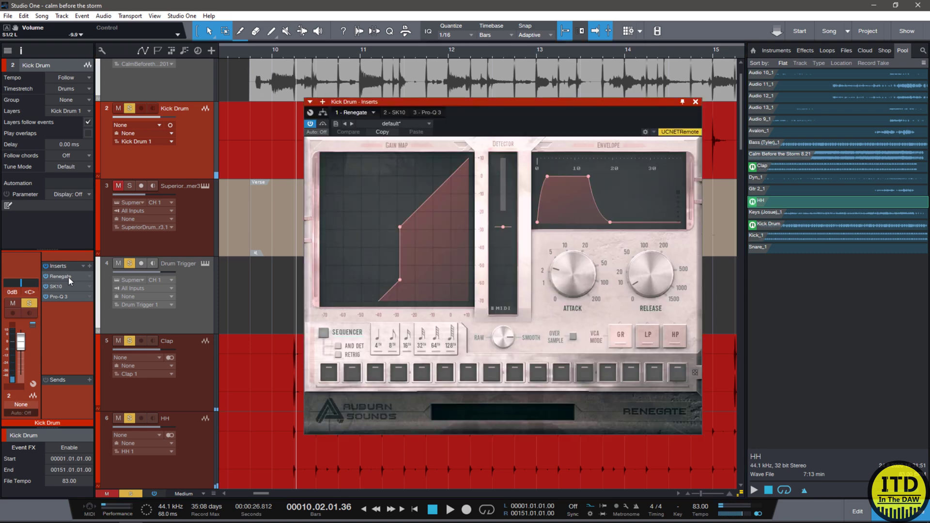
pyautogui.doubleClick(69, 286)
pyautogui.doubleClick(63, 294)
pyautogui.click(64, 297)
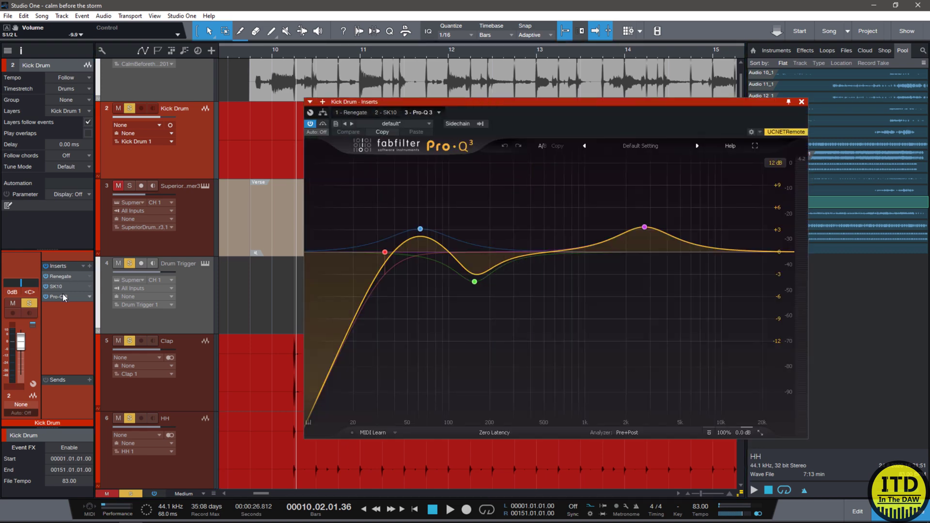
pyautogui.click(801, 101)
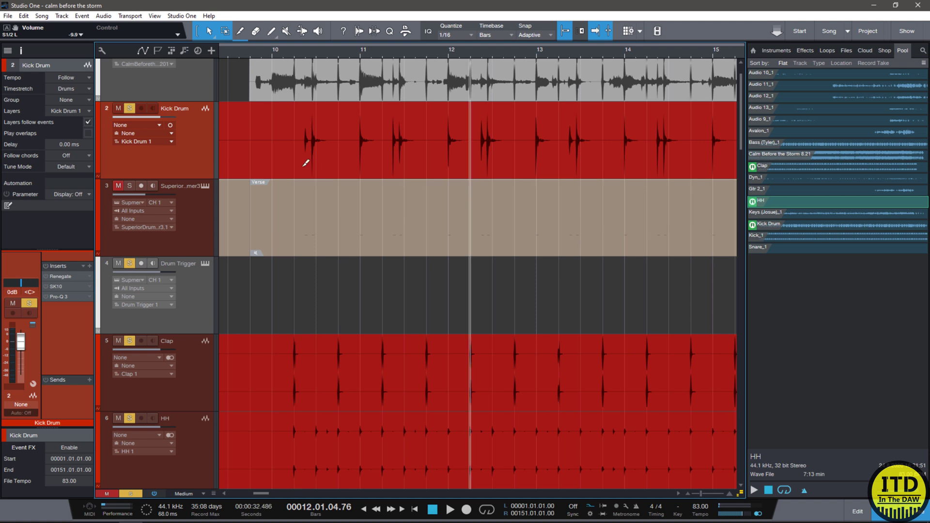
pyautogui.press('space')
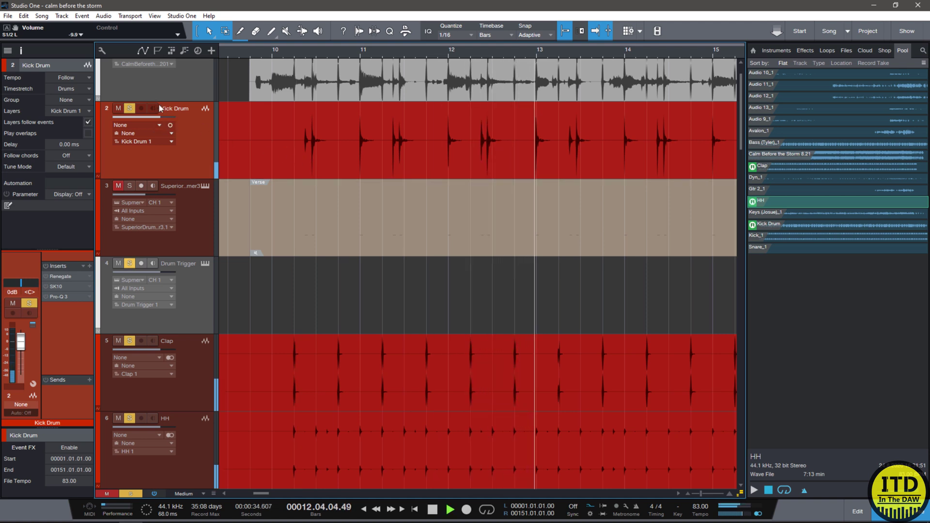
pyautogui.press('space')
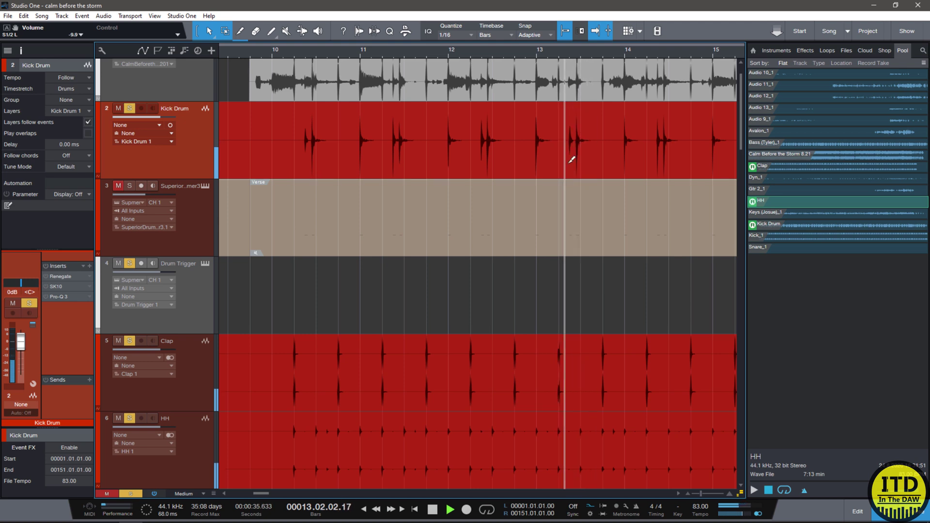
# Step: Clear all track solos, and solo and briefly play only the Kick Drum track
pyautogui.click(132, 110)
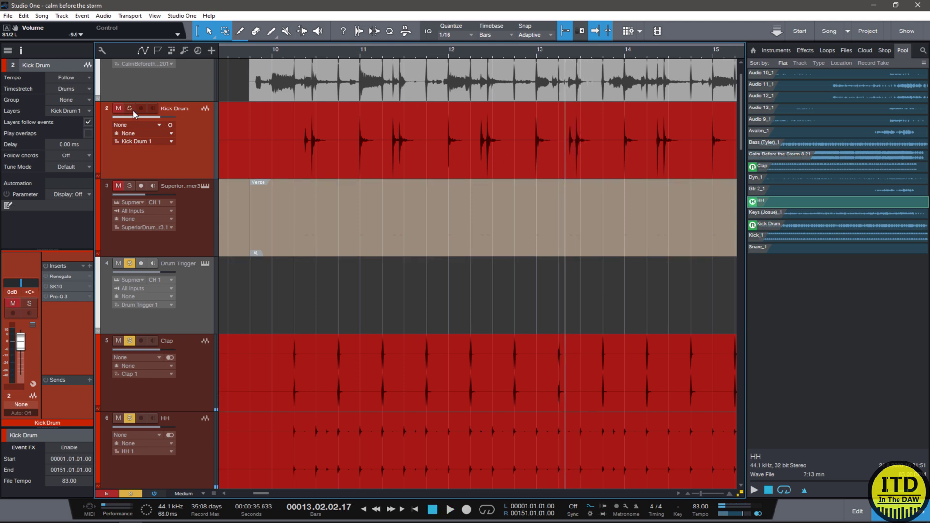
pyautogui.click(131, 494)
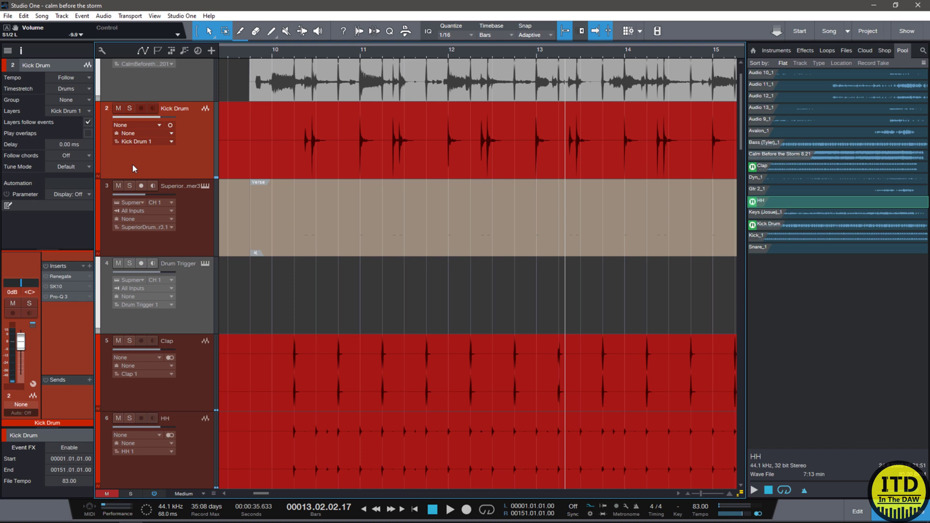
pyautogui.click(130, 108)
pyautogui.press('space')
pyautogui.press('space')
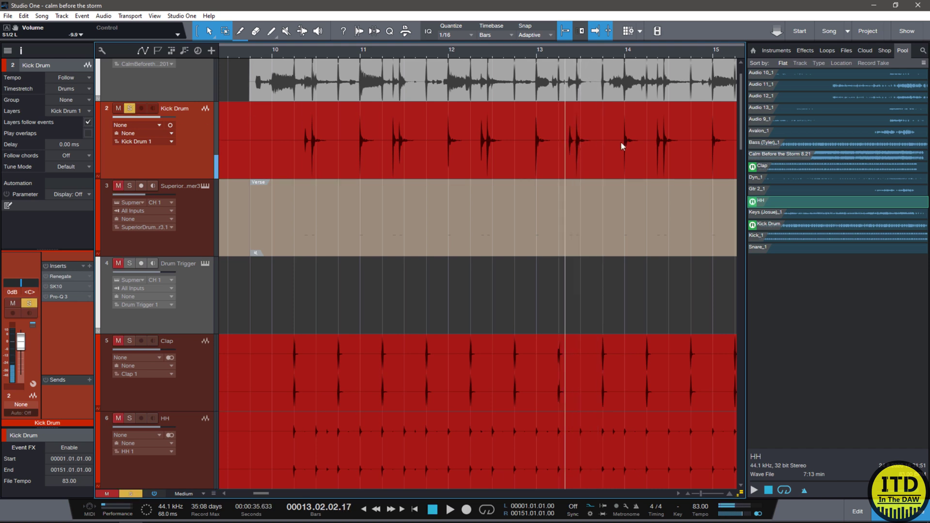
# Step: Position the playback cursor just before bar 11 and listen to the soloed Kick Drum hits from there
pyautogui.hotkey('ctrl', 'space')
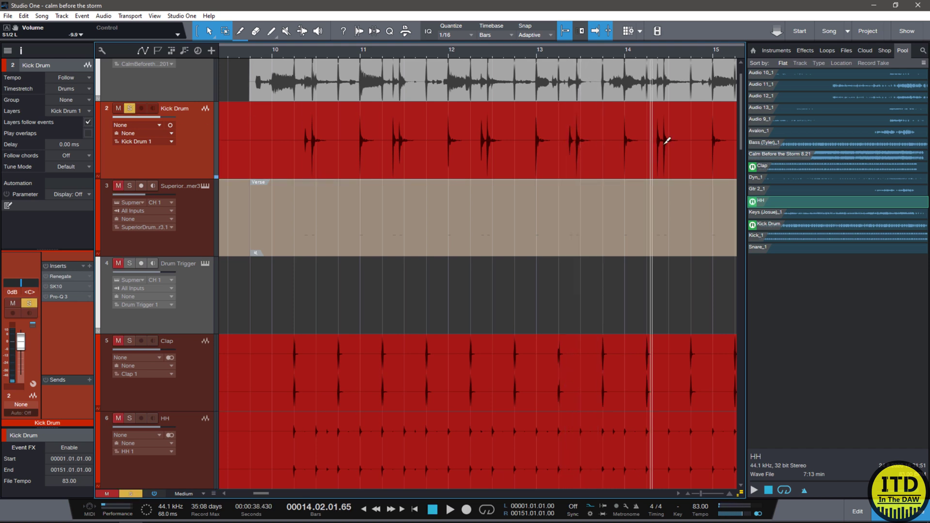
pyautogui.hotkey('ctrl', 'space')
pyautogui.press('space')
pyautogui.press('space')
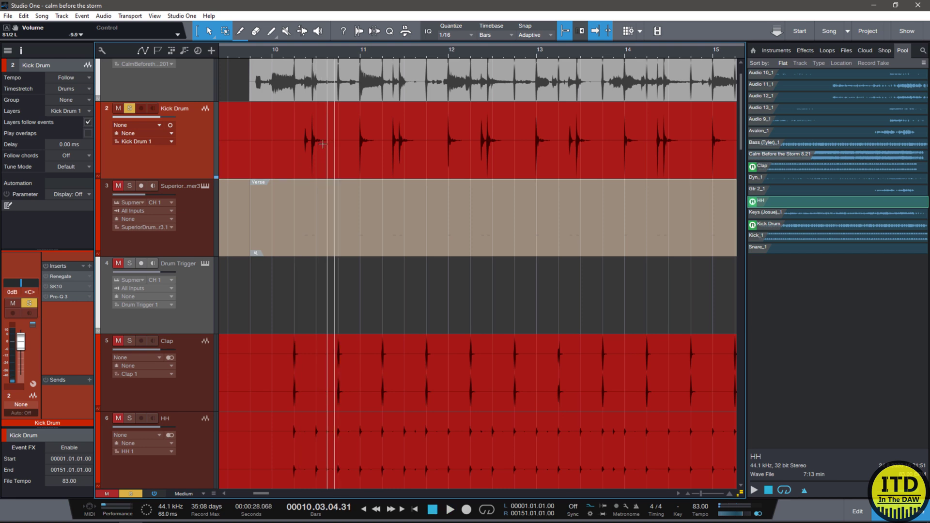
pyautogui.scroll(3, 359, 128)
pyautogui.click(358, 130)
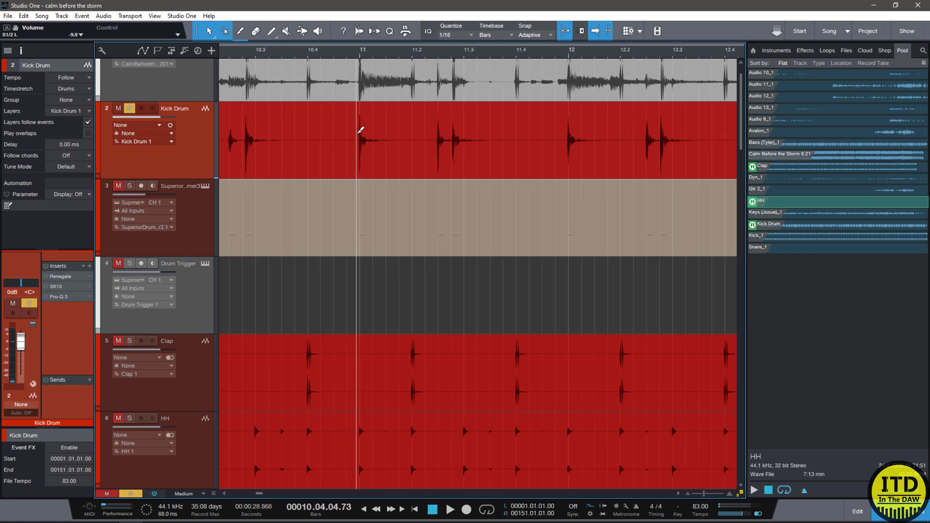
pyautogui.press('space')
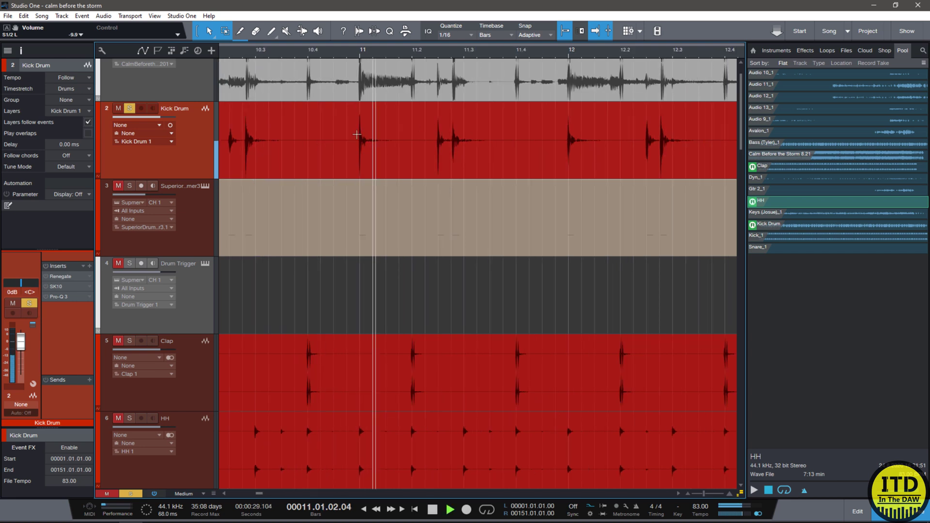
pyautogui.press('space')
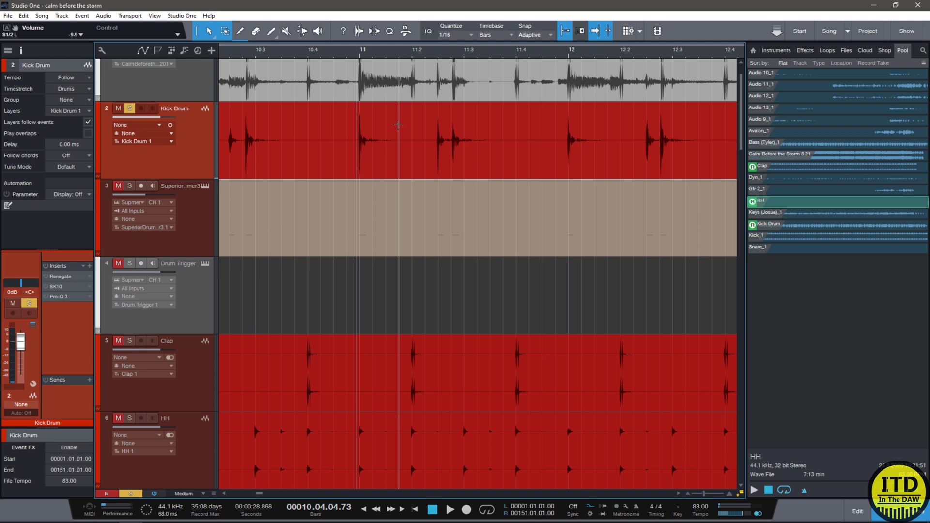
# Step: Open the Drum Trigger track's Superior Drummer window and move it aside to uncover more of the Pool
pyautogui.click(206, 264)
pyautogui.moveTo(601, 63); pyautogui.dragTo(539, 65)
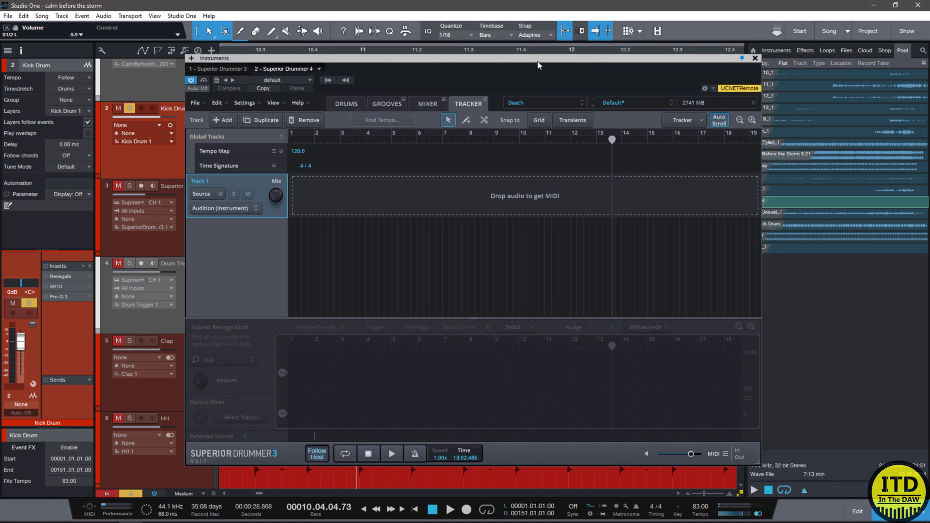
# Step: Look through the drum and mixer preset options on the Drums page without loading any, and return to the Tracker page
pyautogui.click(346, 103)
pyautogui.click(625, 103)
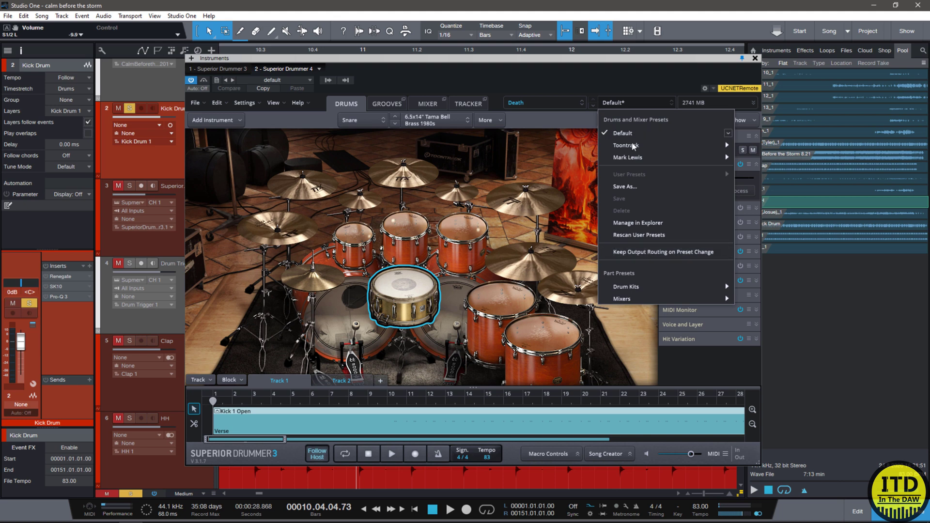
pyautogui.moveTo(648, 287)
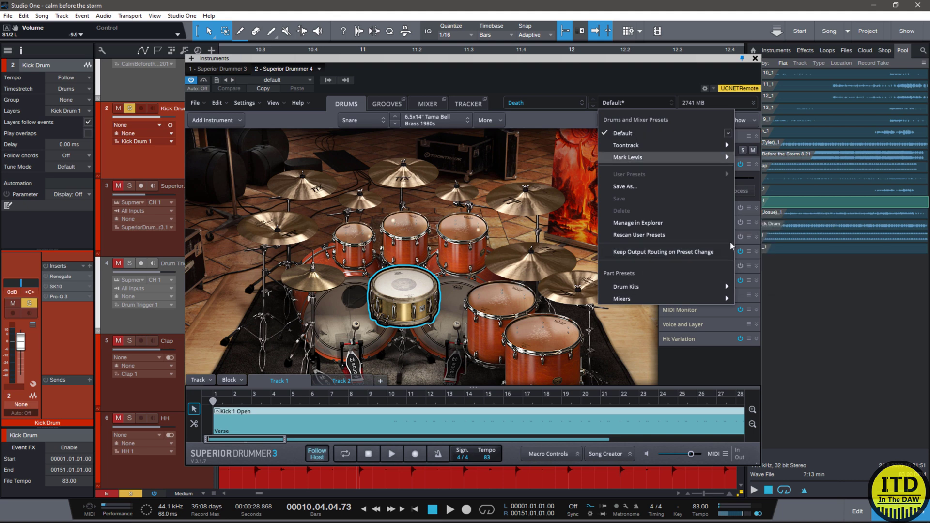
pyautogui.click(534, 167)
pyautogui.click(453, 104)
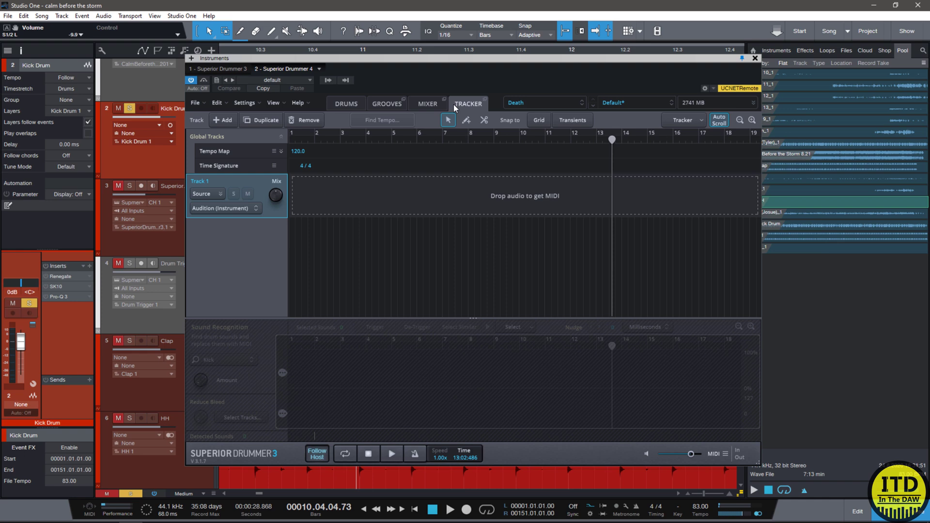
# Step: Show the HH file in Explorer and import Clap.wav, HH.wav and Kick Drum.wav from the Bounces folder into the Tracker
pyautogui.rightClick(803, 202)
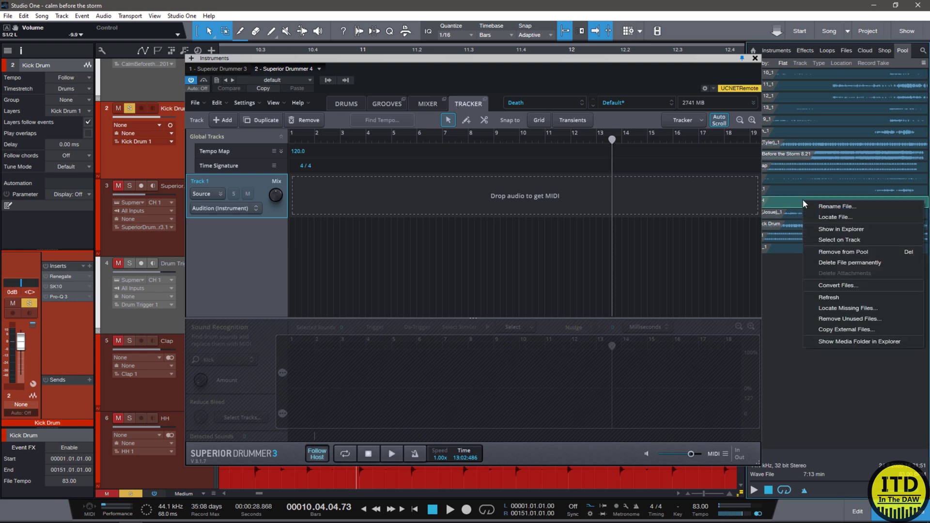
pyautogui.click(849, 230)
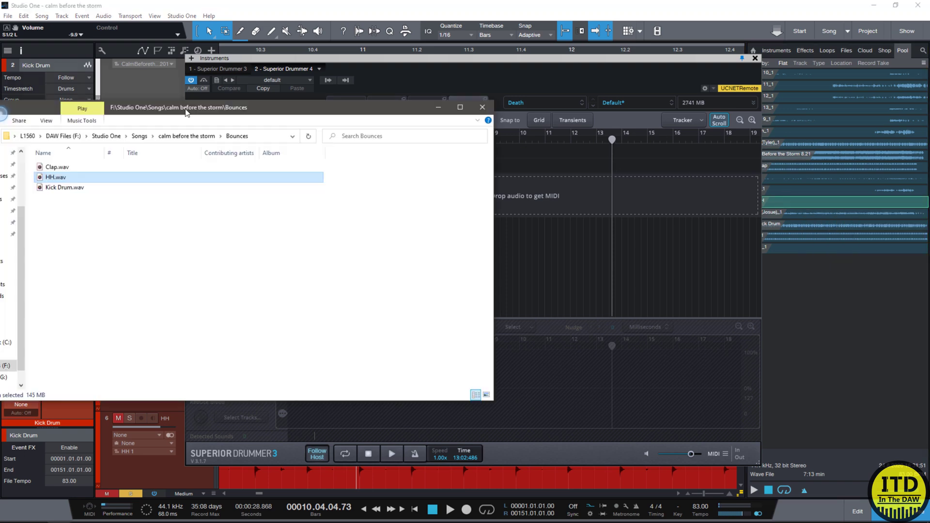
pyautogui.moveTo(186, 112); pyautogui.dragTo(693, 133)
pyautogui.moveTo(579, 217); pyautogui.dragTo(302, 234)
pyautogui.moveTo(886, 131); pyautogui.dragTo(585, 172)
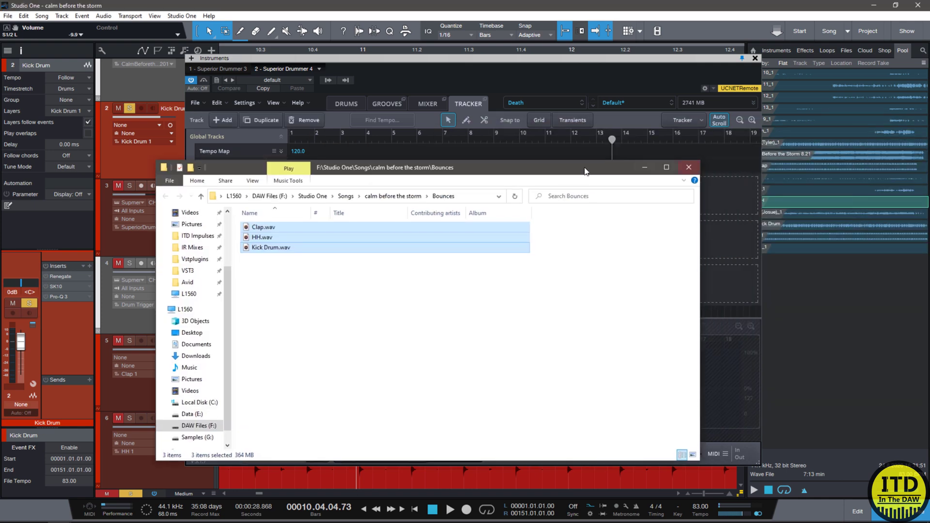
pyautogui.click(665, 169)
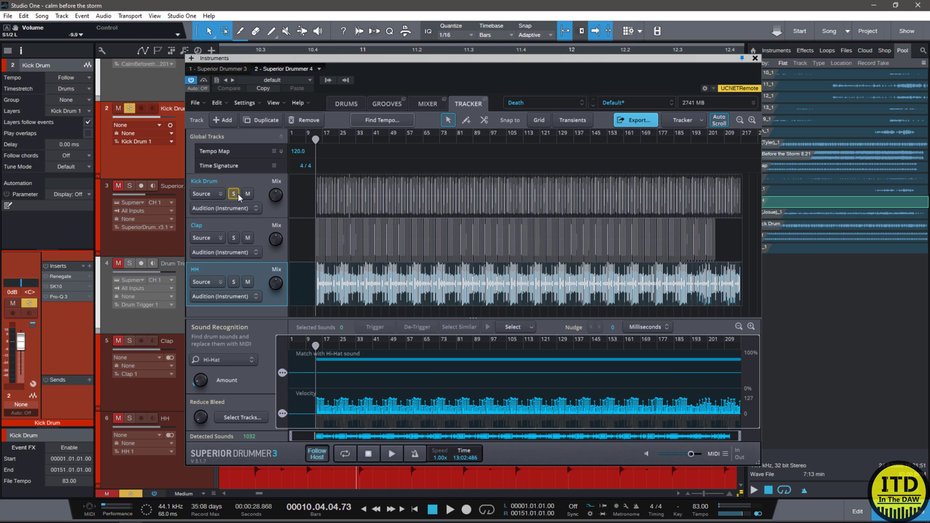
# Step: Play the song with the Tracker's Kick Drum soloed, and switch the song's track solo from Kick Drum to Drum Trigger
pyautogui.scroll(10, 325, 197)
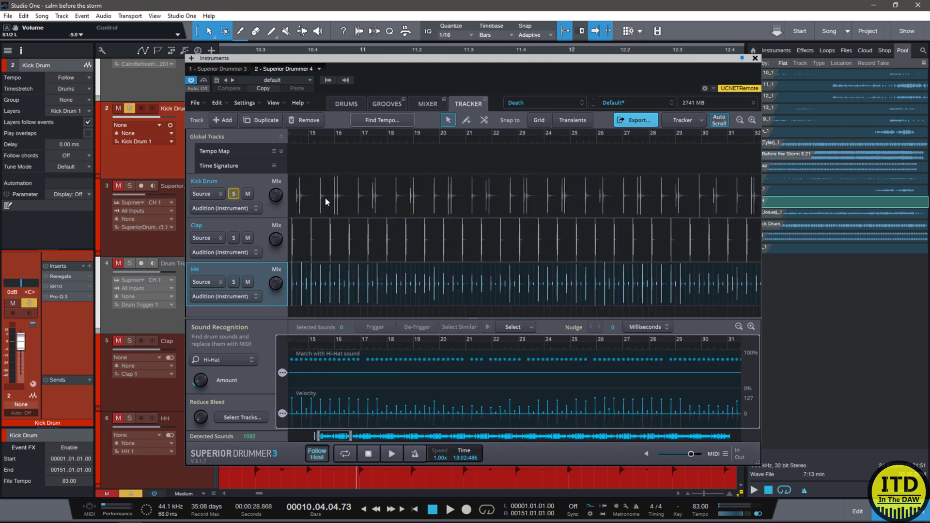
pyautogui.scroll(-1, 324, 196)
pyautogui.press('space')
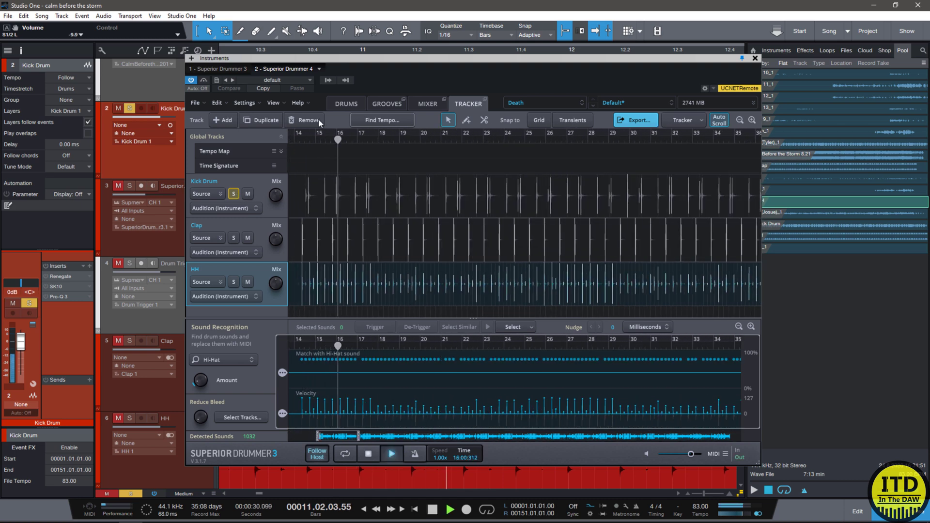
pyautogui.press('space')
pyautogui.click(131, 262)
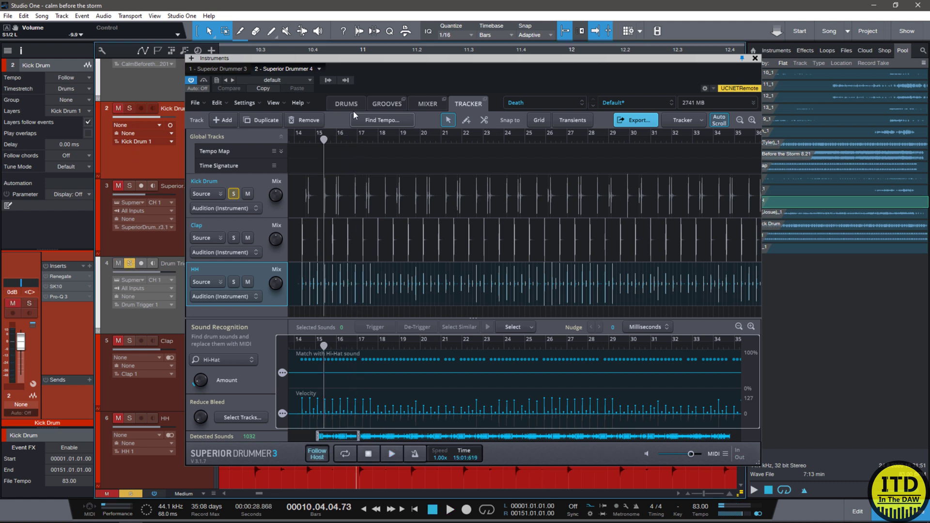
# Step: Turn up the Mix knob of the Tracker's Kick Drum track while auditioning it in playback, and remove the HH track
pyautogui.press('space')
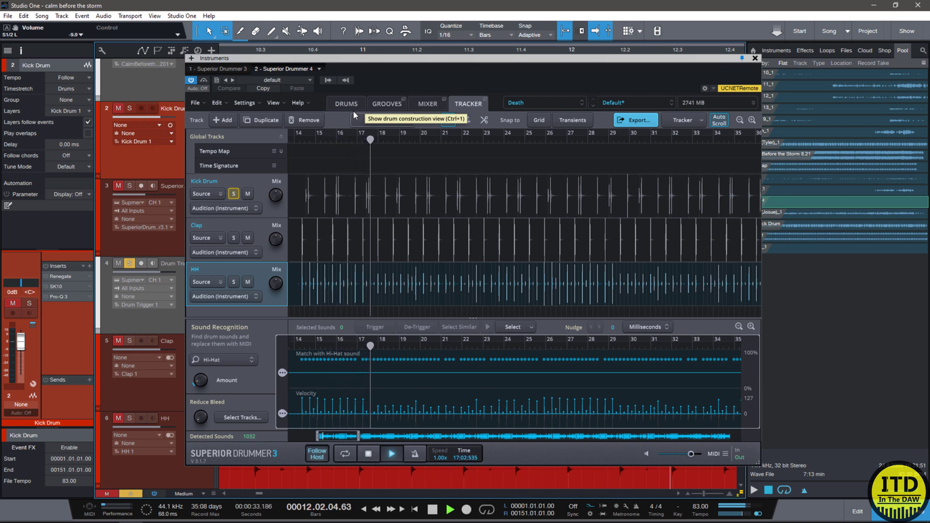
pyautogui.press('space')
pyautogui.moveTo(278, 202); pyautogui.dragTo(290, 125)
pyautogui.press('space')
pyautogui.click(293, 124)
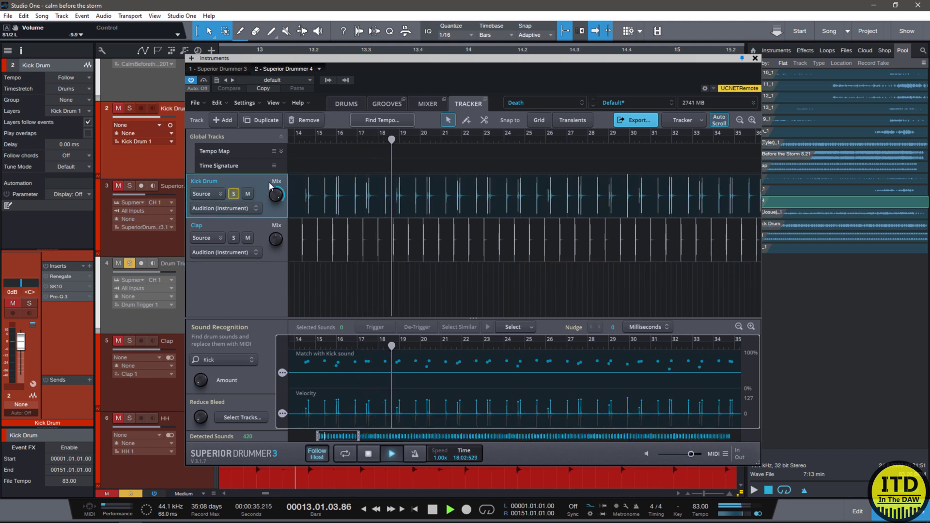
pyautogui.press('space')
# Step: Check the Bleed Reduction track lists of the Clap and Kick Drum tracks, and remove the Clap track from the Tracker
pyautogui.press('Down')
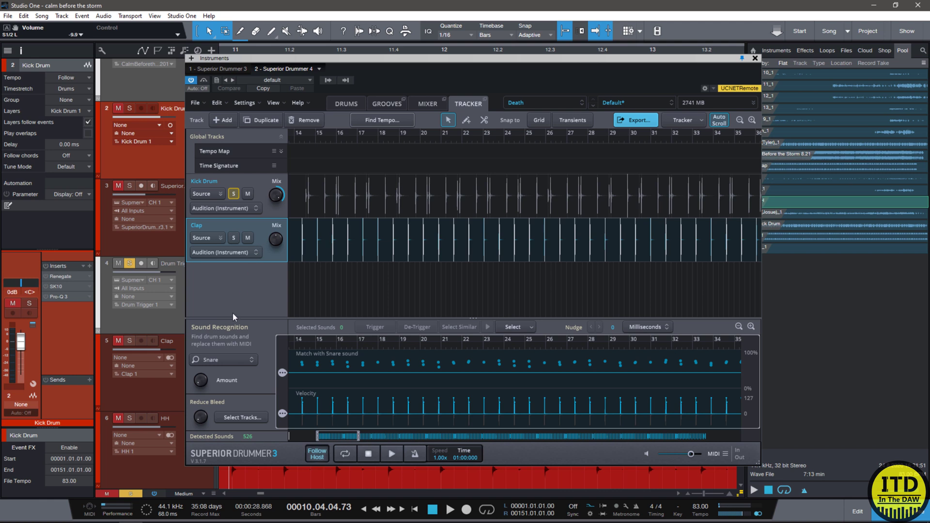
pyautogui.click(235, 419)
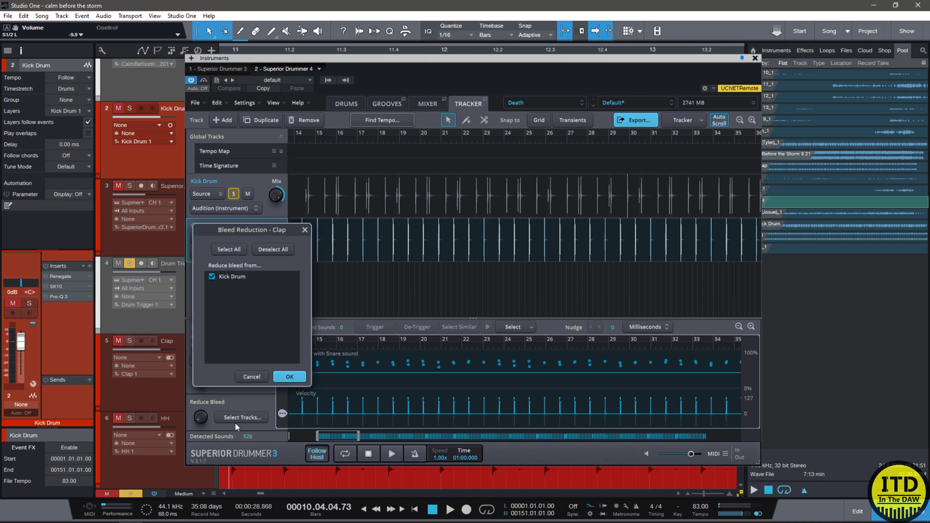
pyautogui.click(289, 376)
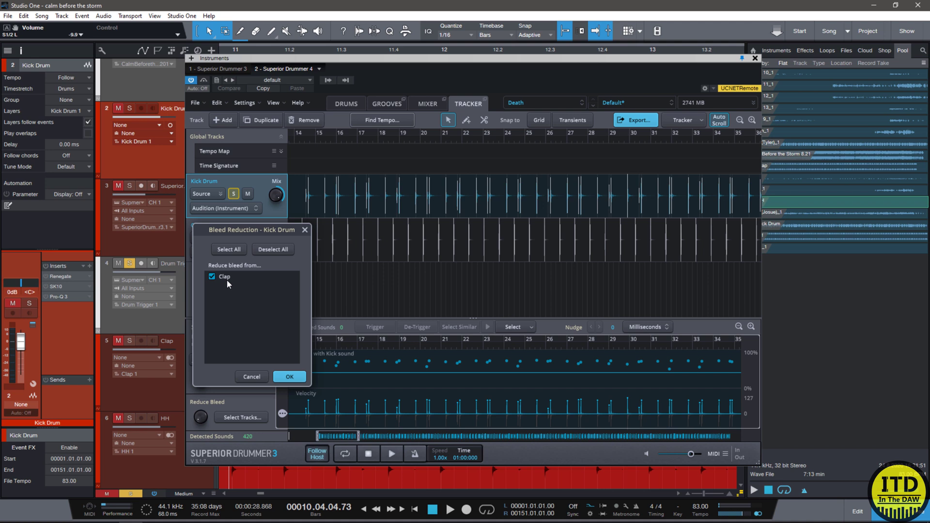
pyautogui.click(289, 376)
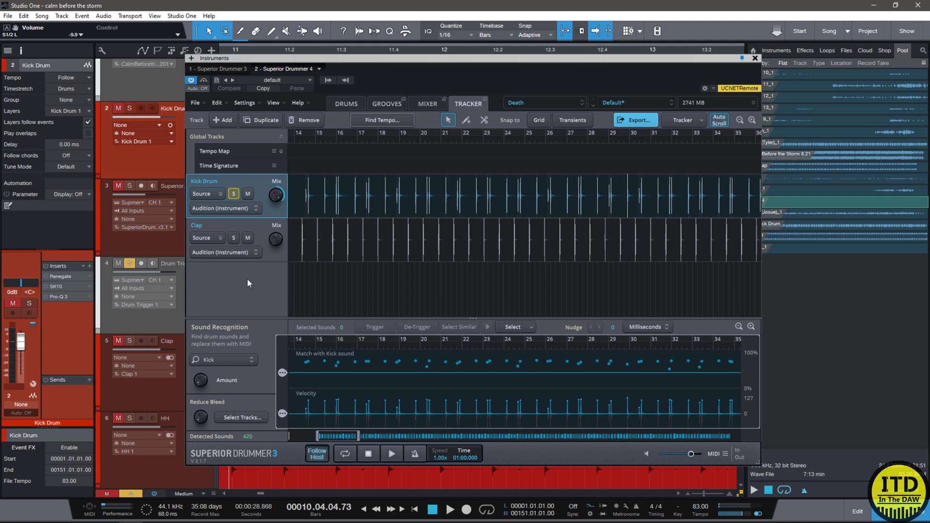
pyautogui.click(262, 234)
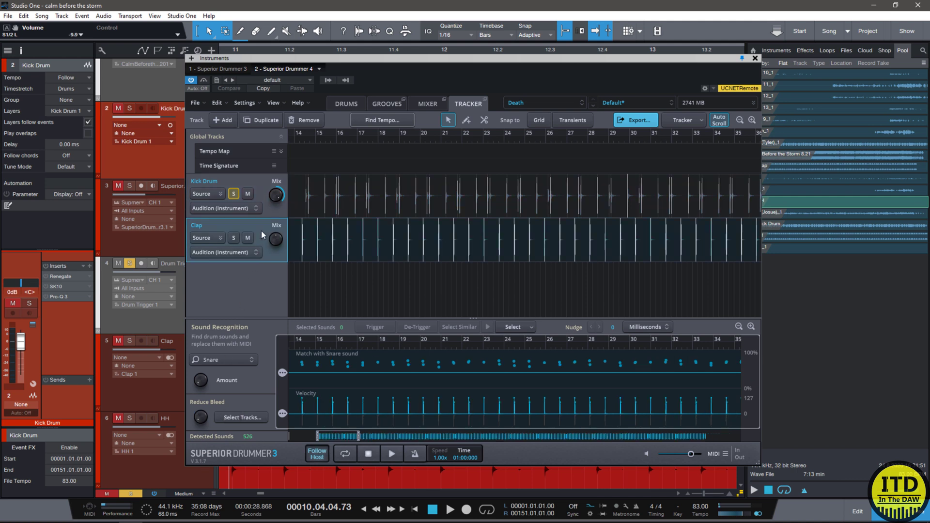
pyautogui.click(307, 120)
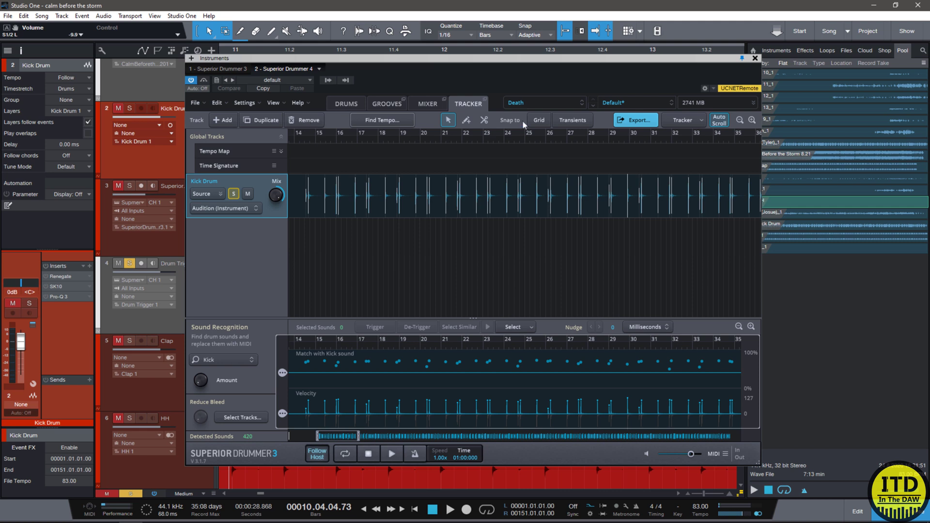
# Step: Export the Tracker's Kick Drum MIDI to Track 1 of the Superior Drummer song, replacing the existing Kick 1 Open block
pyautogui.click(623, 120)
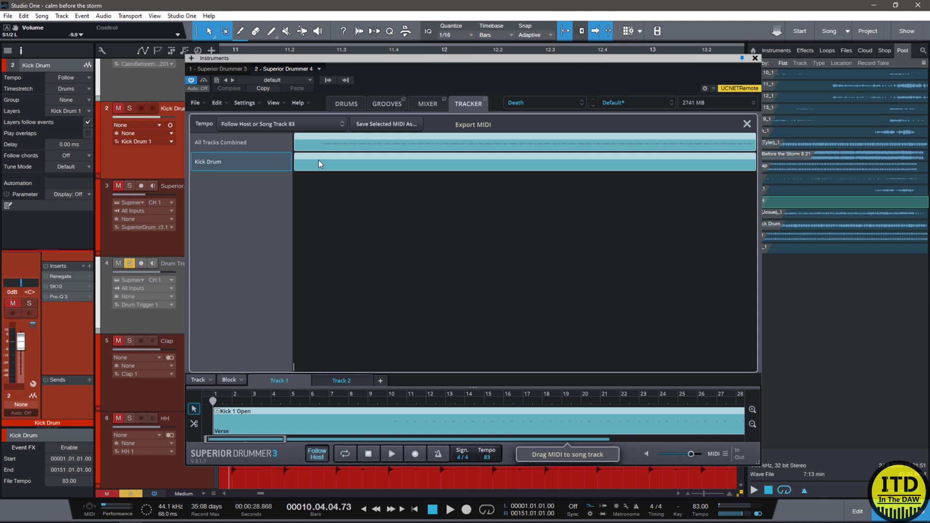
pyautogui.rightClick(316, 420)
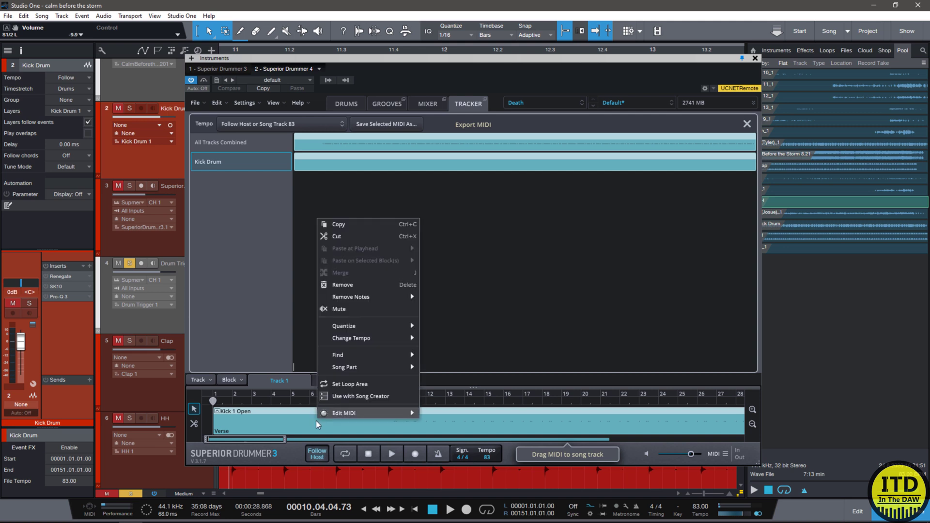
pyautogui.click(367, 285)
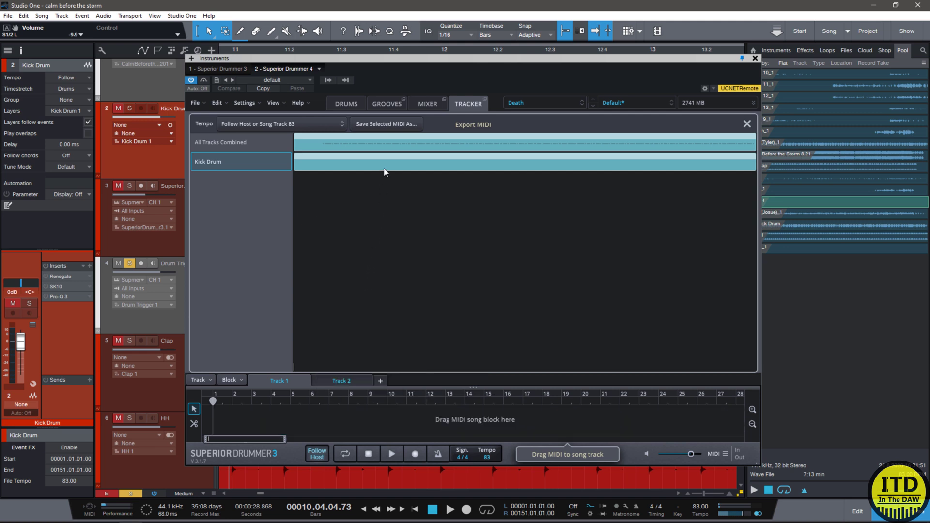
pyautogui.moveTo(437, 164); pyautogui.dragTo(223, 407)
pyautogui.moveTo(304, 426); pyautogui.dragTo(259, 431)
# Step: Return to the Drums page, move the instrument window aside and place the Kick 1 Open MIDI block on the Drum Trigger track from bar 1
pyautogui.click(360, 104)
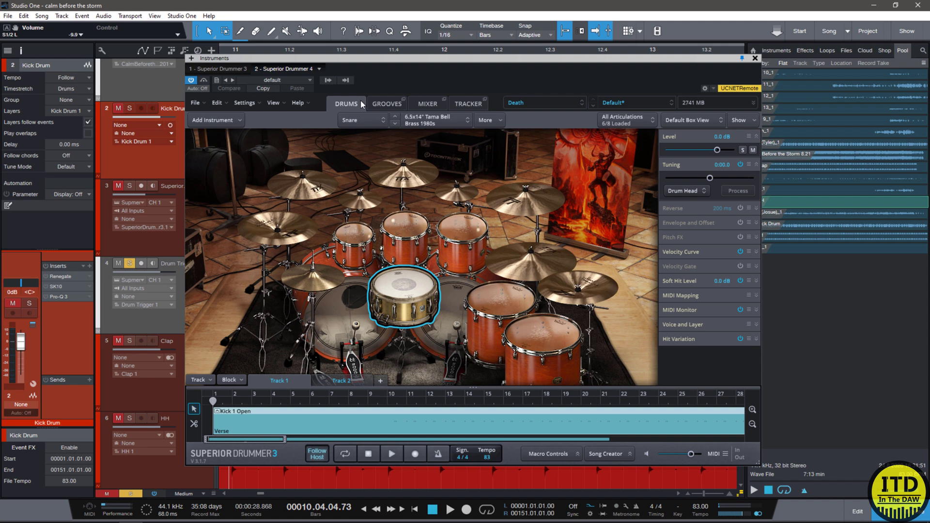
pyautogui.moveTo(378, 58); pyautogui.dragTo(526, 114)
pyautogui.moveTo(460, 482); pyautogui.dragTo(248, 317)
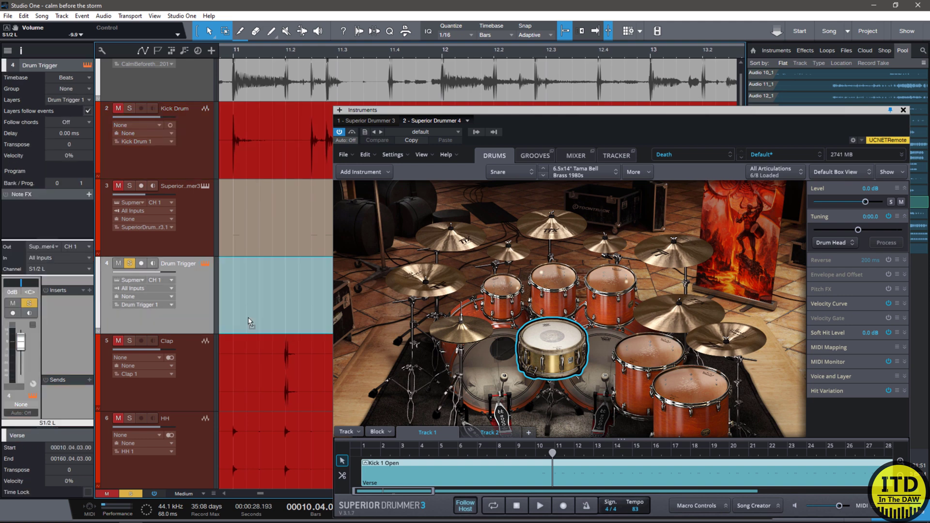
pyautogui.scroll(-5, 248, 316)
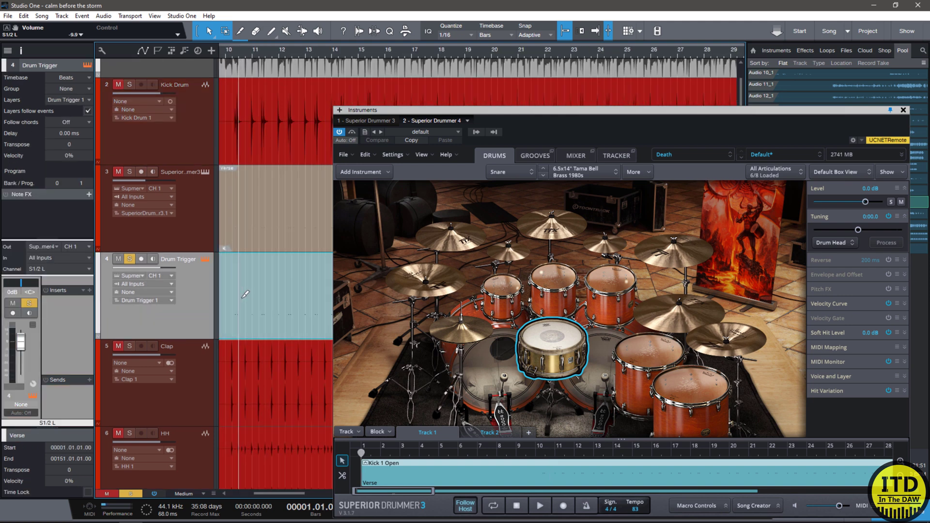
# Step: Mute the Kick 1 Open block inside Superior Drummer and play the song to hear the Drum Trigger track's MIDI
pyautogui.rightClick(396, 474)
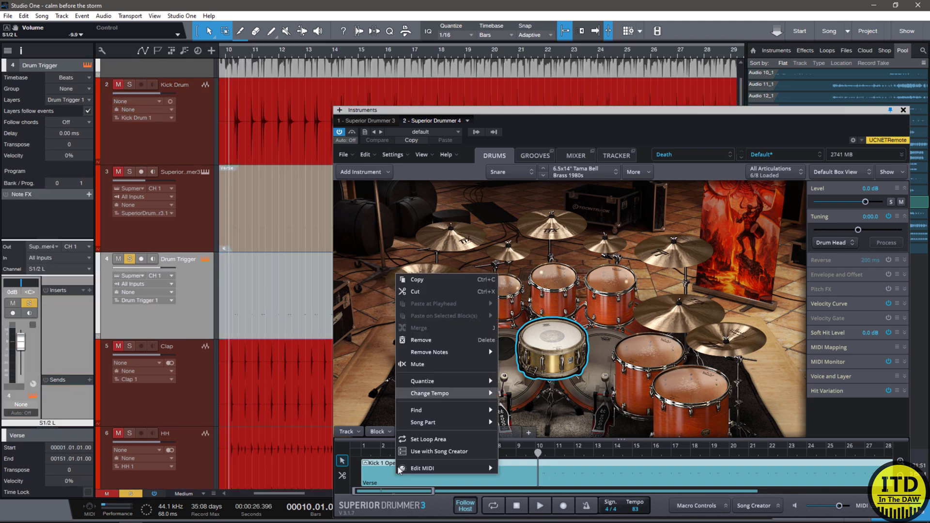
pyautogui.click(429, 362)
pyautogui.press('f')
pyautogui.press('space')
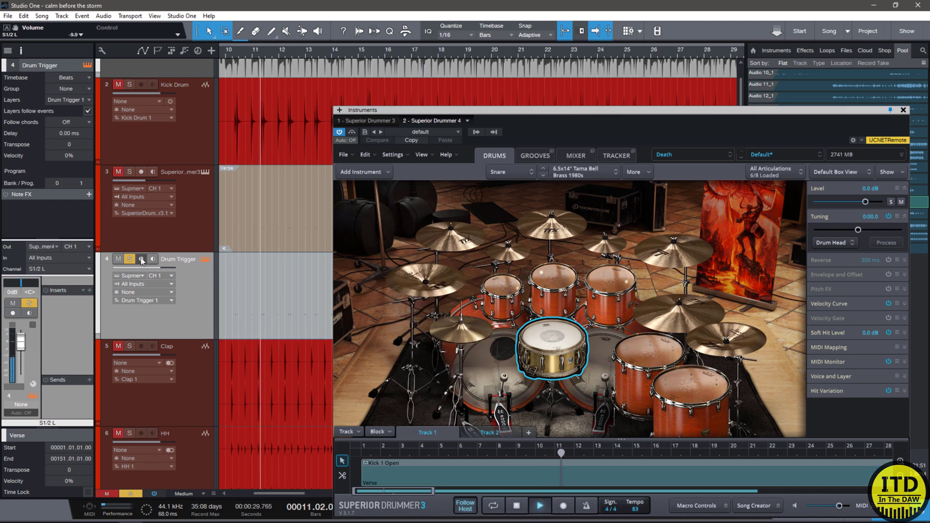
pyautogui.press('space')
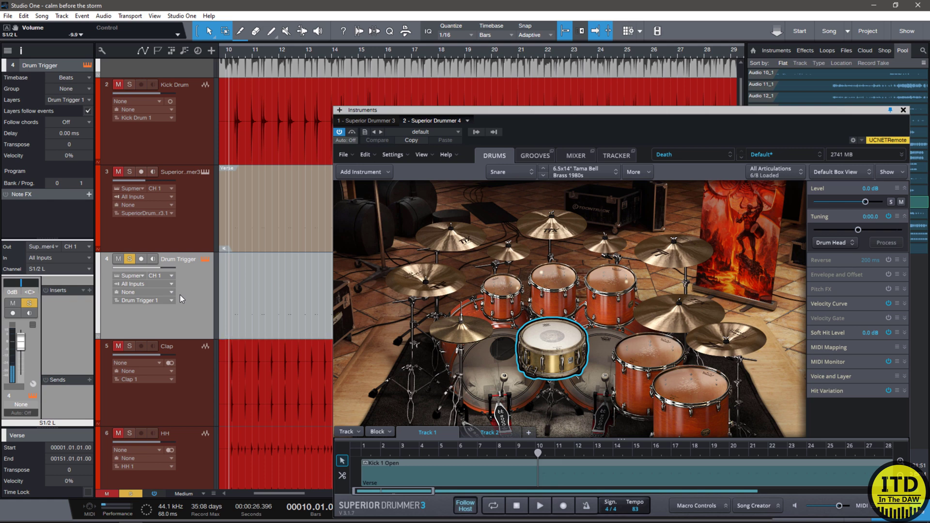
# Step: Remove the Superior Drummer 4 instrument and the Drum Trigger track from the song, and save the song
pyautogui.click(467, 121)
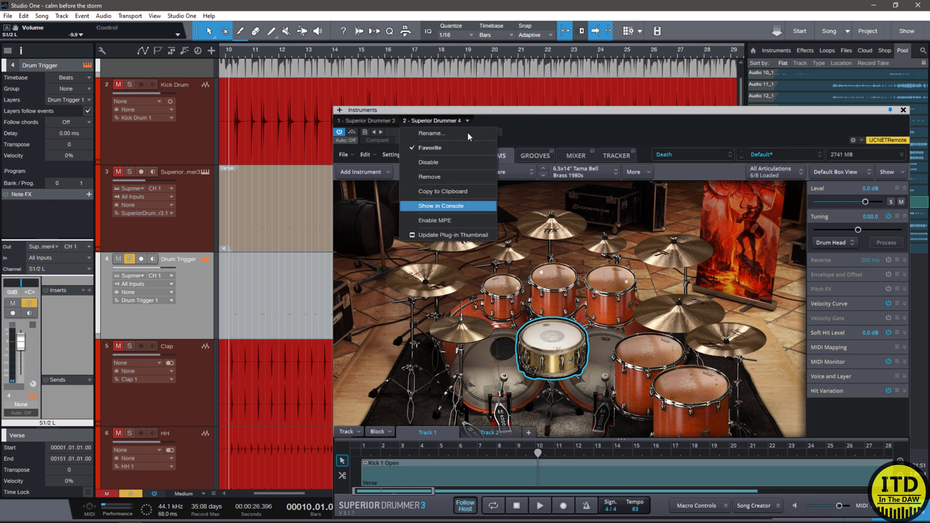
pyautogui.click(455, 177)
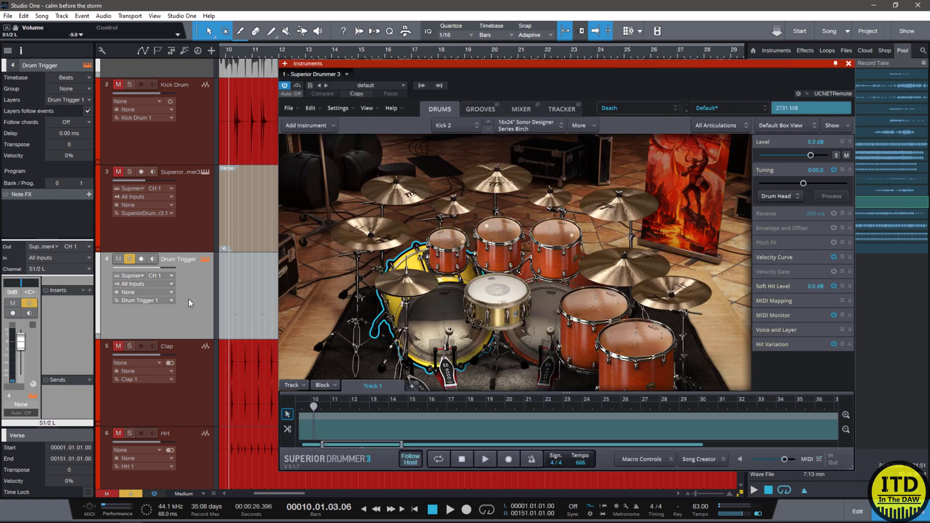
pyautogui.click(188, 298)
pyautogui.hotkey('shift', 't')
pyautogui.click(202, 208)
pyautogui.hotkey('ctrl', 's')
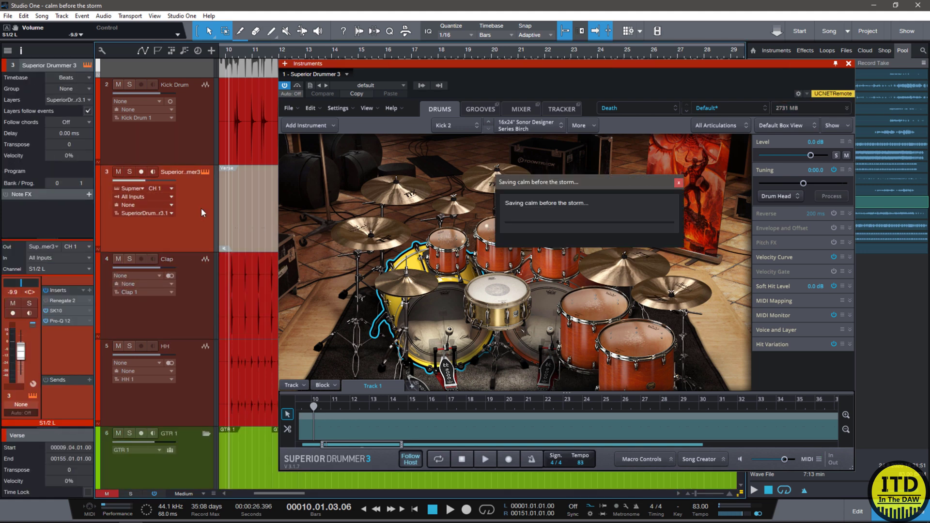
# Step: Solo and play the Superior Drummer 3 track, save the song and close the instrument window
pyautogui.click(129, 172)
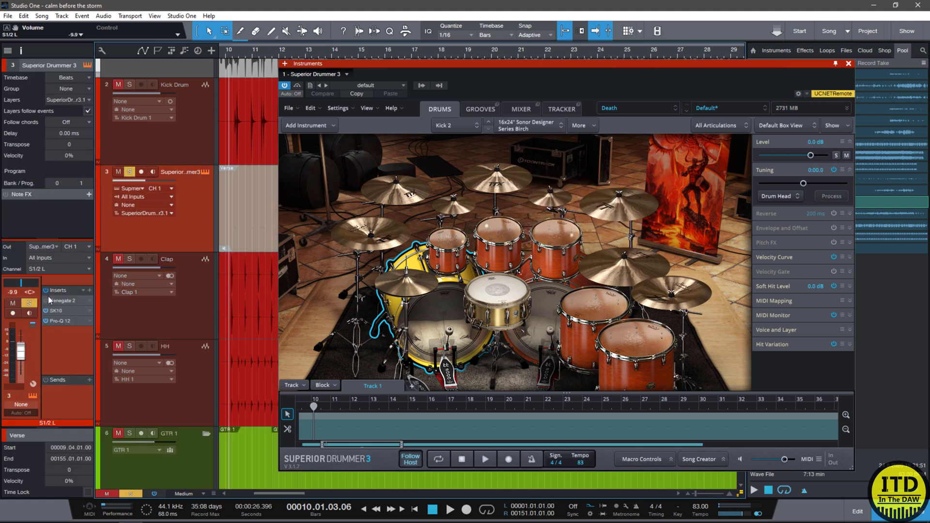
pyautogui.press('space')
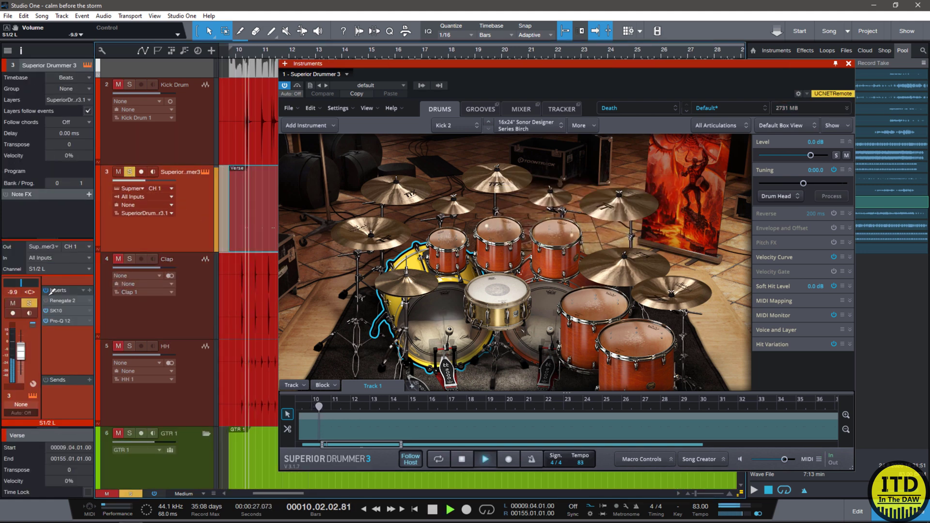
pyautogui.hotkey('ctrl', 's')
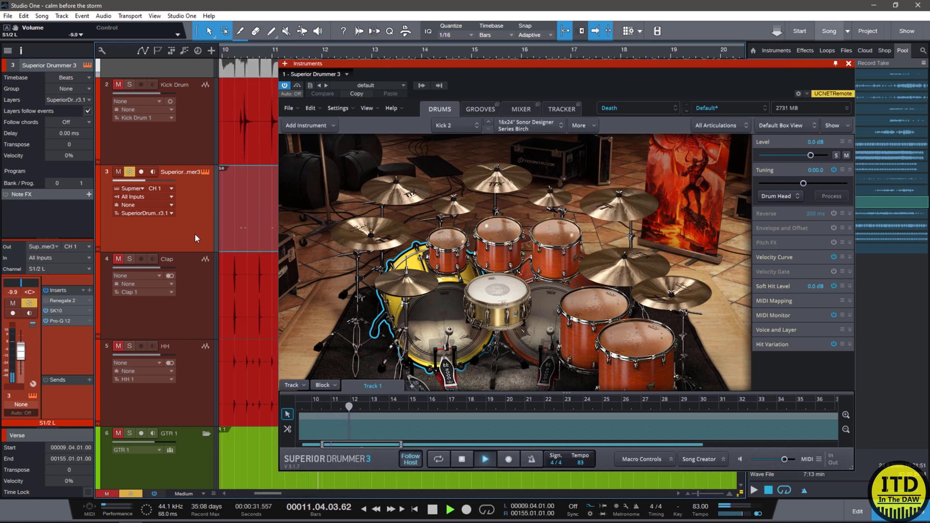
pyautogui.click(849, 63)
pyautogui.press('space')
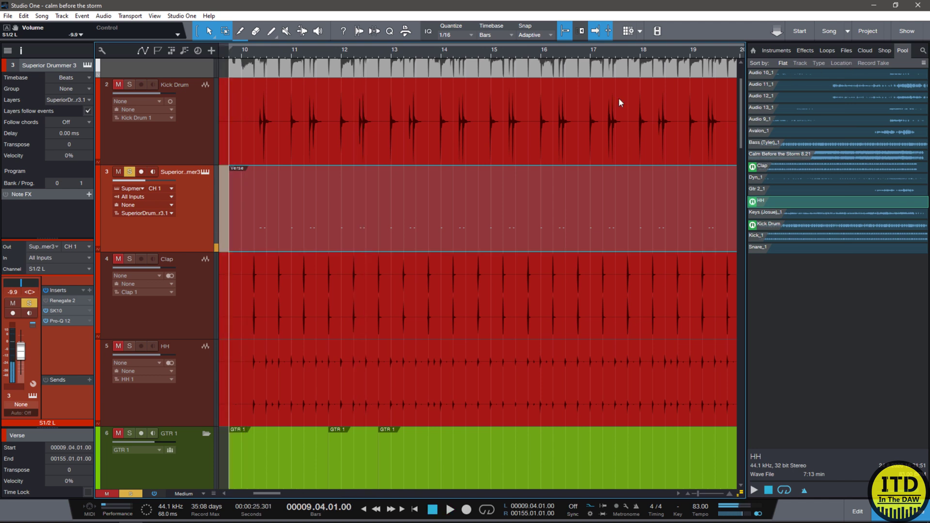
# Step: Compare the original Kick Drum audio with the Superior Drummer 3 track by soloing and playing each in turn
pyautogui.click(130, 172)
pyautogui.click(130, 84)
pyautogui.press('space')
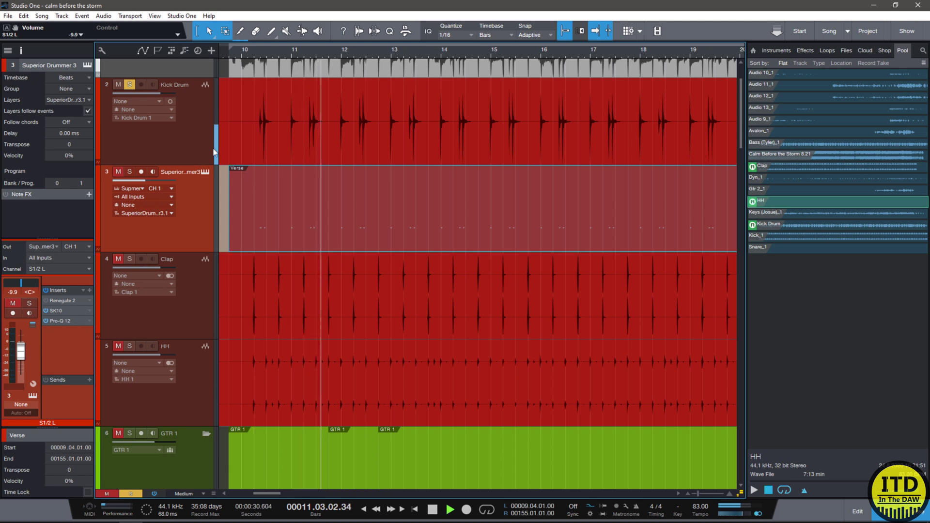
pyautogui.click(130, 85)
pyautogui.press('space')
pyautogui.click(129, 171)
pyautogui.press('space')
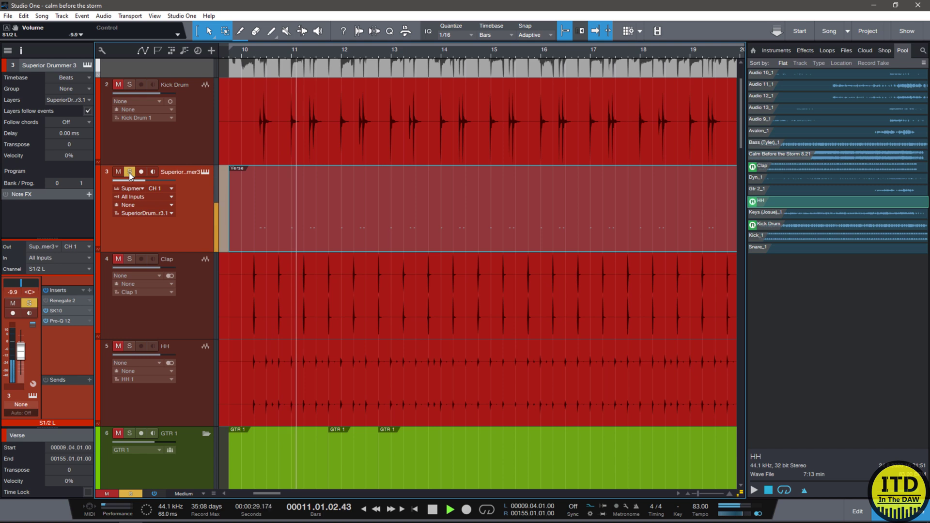
pyautogui.press('space')
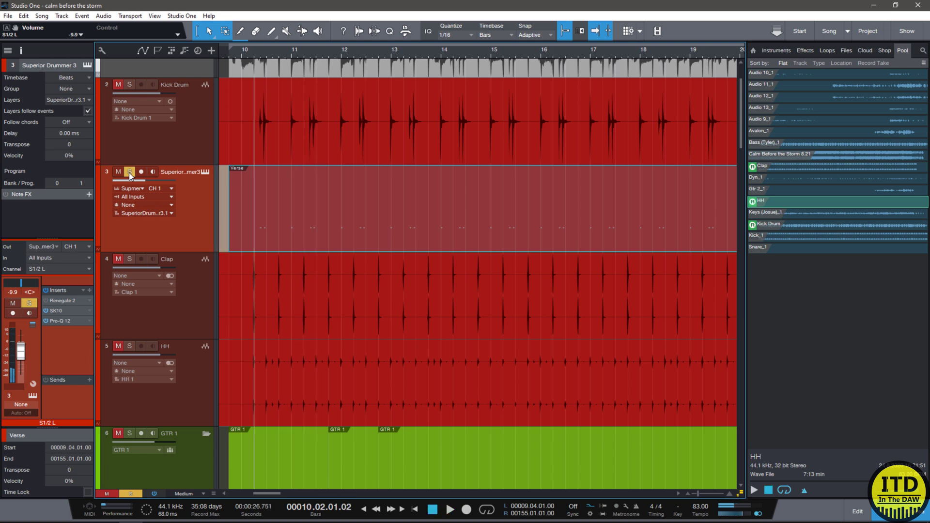
# Step: Audition the Superior Drummer 3 track with its SK10 insert bypassed, then re-enabled, and close the insert window
pyautogui.doubleClick(67, 312)
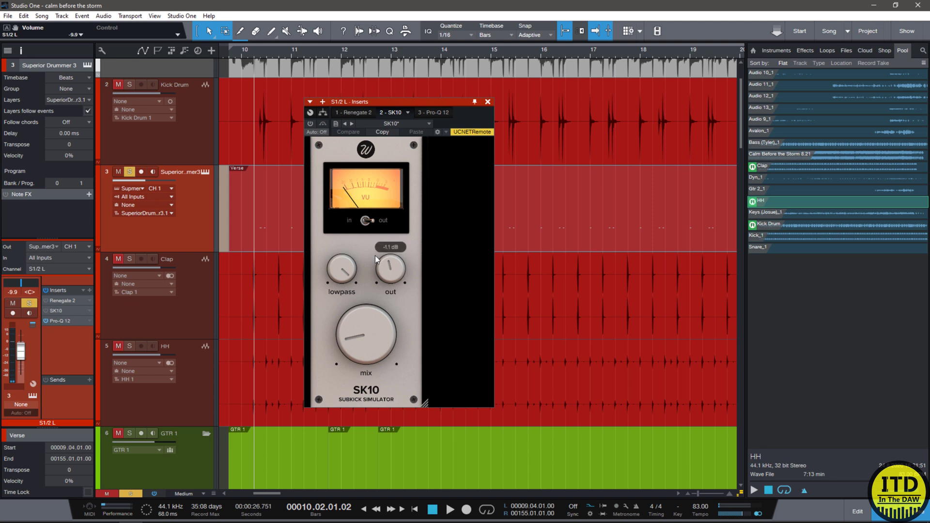
pyautogui.press('space')
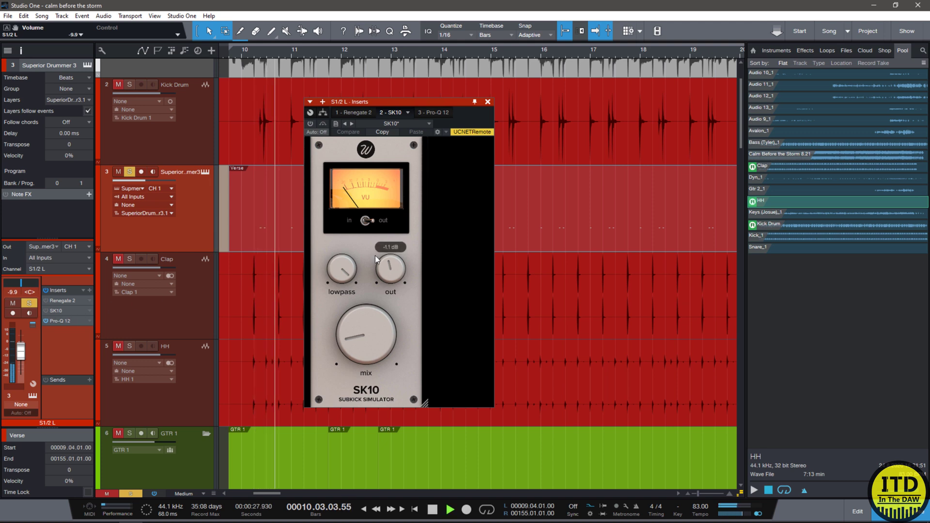
pyautogui.press('space')
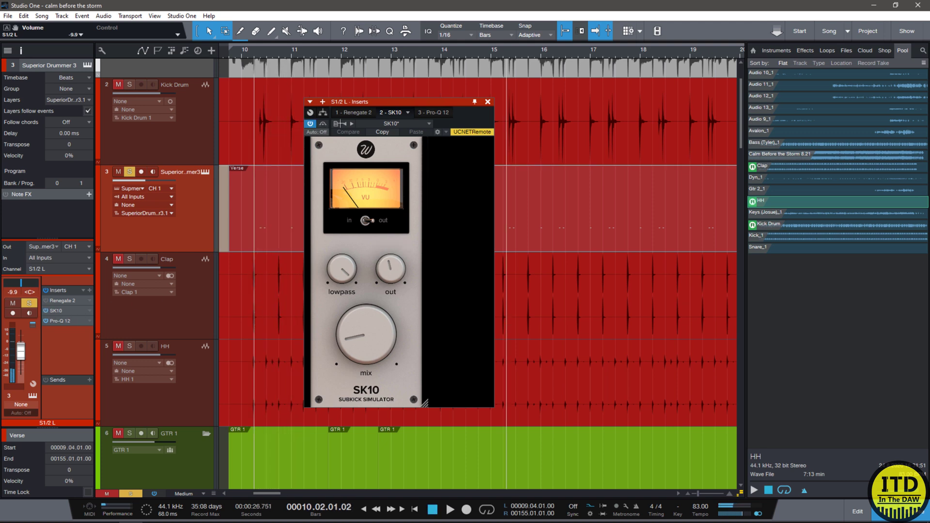
pyautogui.click(488, 102)
# Step: Clear the Superior Drummer 3 solo, toggle the Kick Drum track's mute, select its event and play the song
pyautogui.click(130, 171)
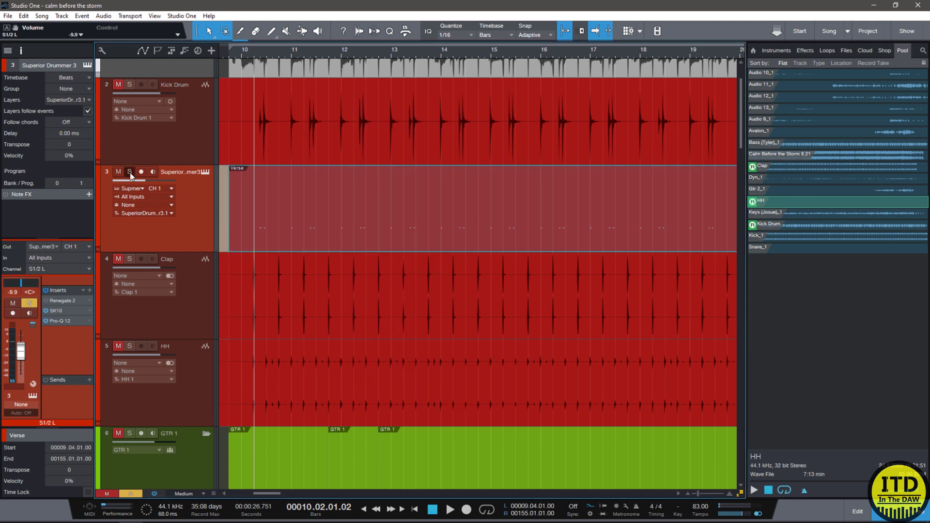
pyautogui.click(118, 85)
pyautogui.click(286, 143)
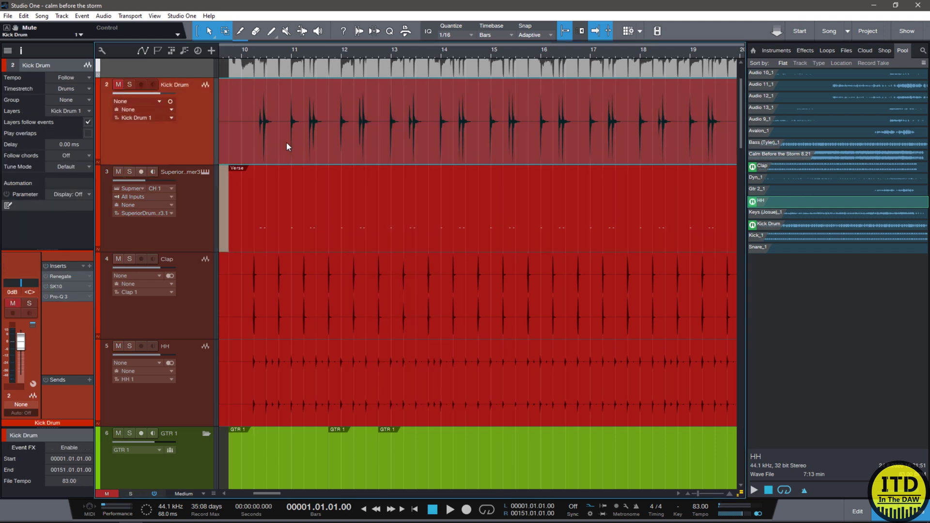
pyautogui.press('space')
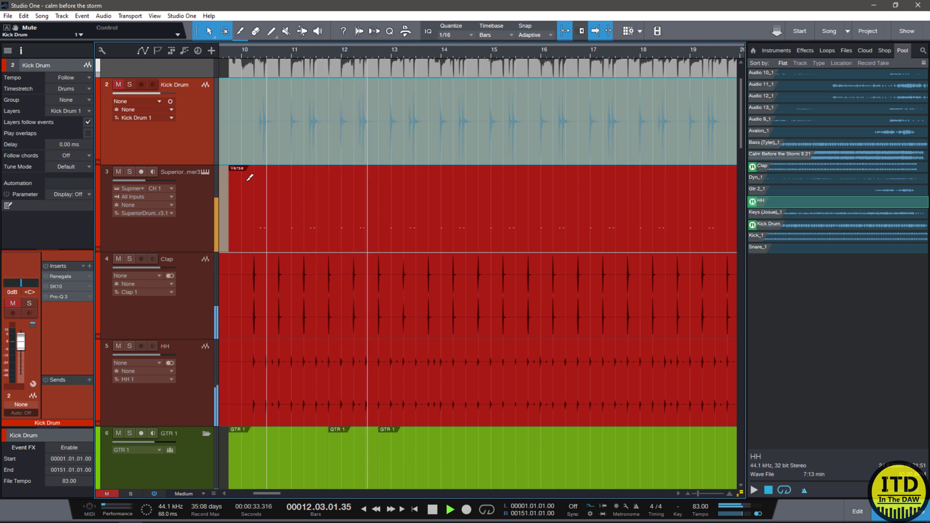
# Step: Solo the Superior Drummer 3 track again and play the song from around bar 10.2 to hear the triggered kick
pyautogui.click(129, 173)
pyautogui.press('space')
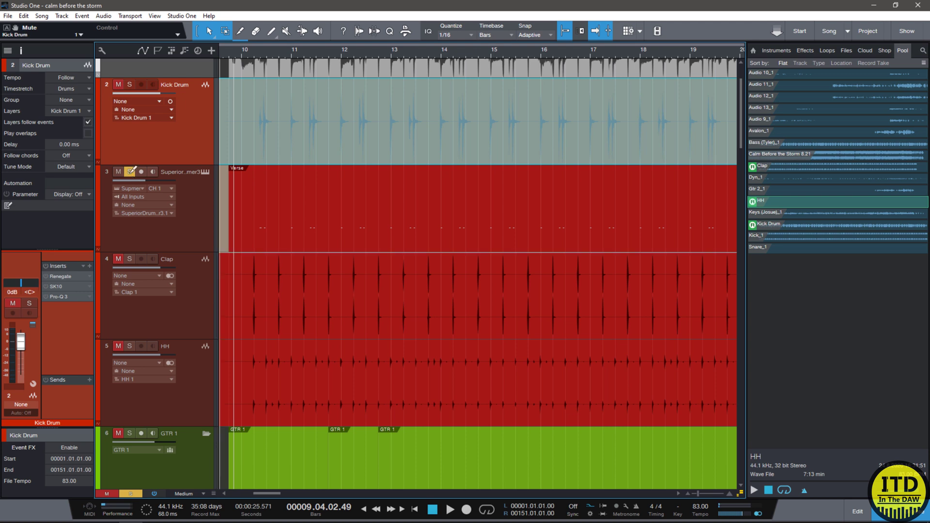
pyautogui.press('e')
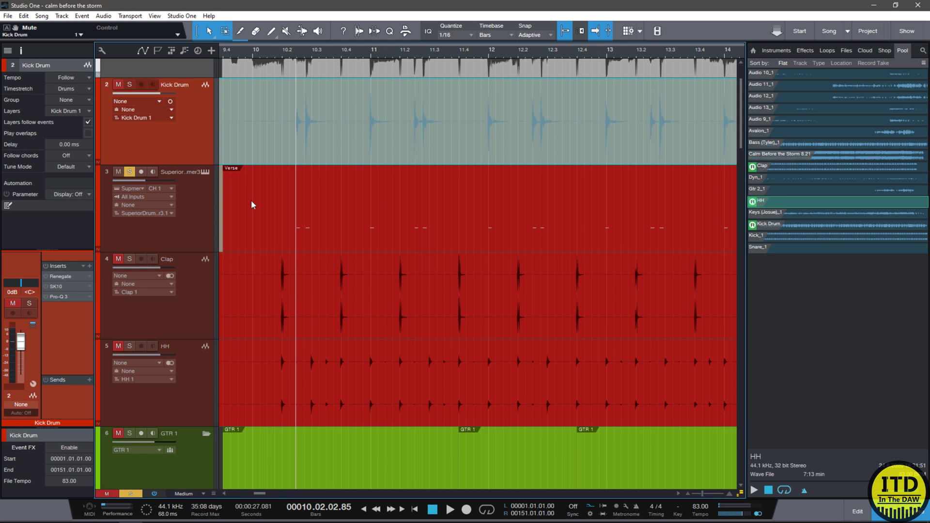
pyautogui.click(289, 208)
pyautogui.press('space')
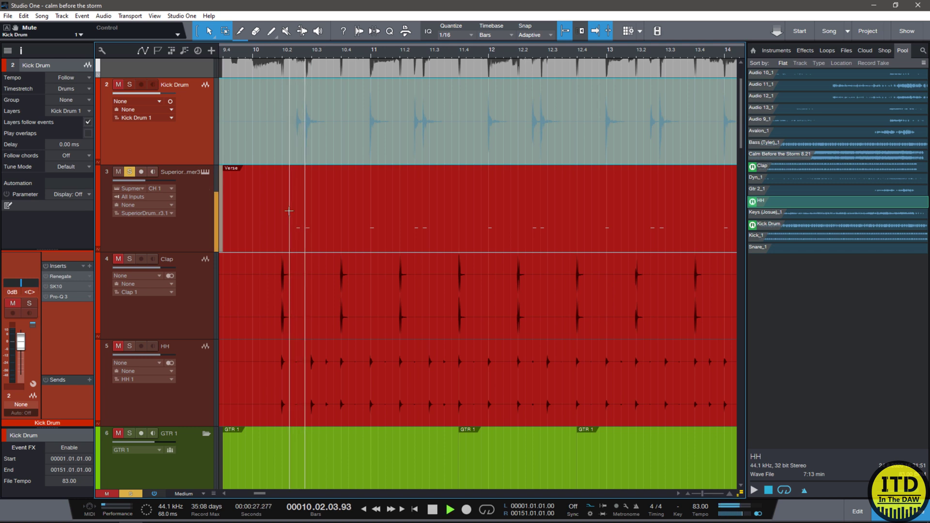
# Step: Solo the Kick Drum track instead of Superior Drummer 3 and play the original kick hits from around bar 10.2
pyautogui.press('space')
pyautogui.click(129, 172)
pyautogui.click(129, 85)
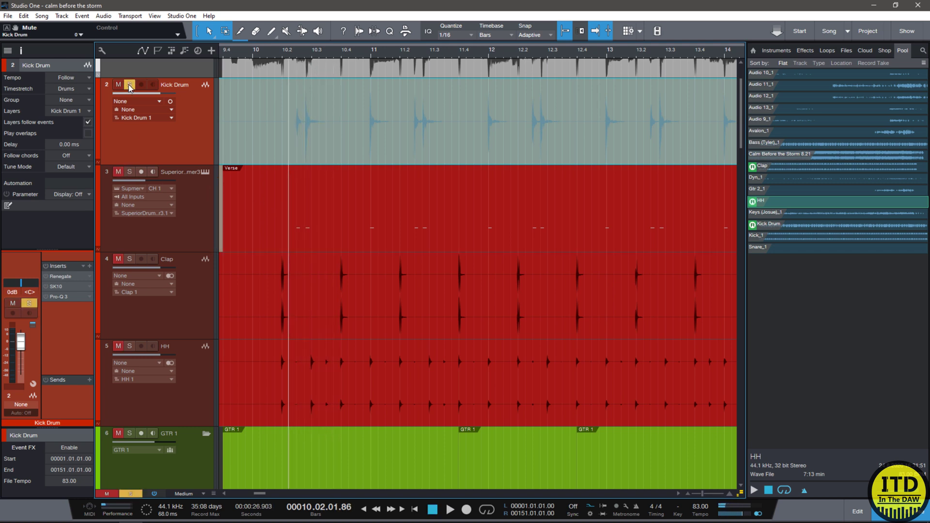
pyautogui.press('space')
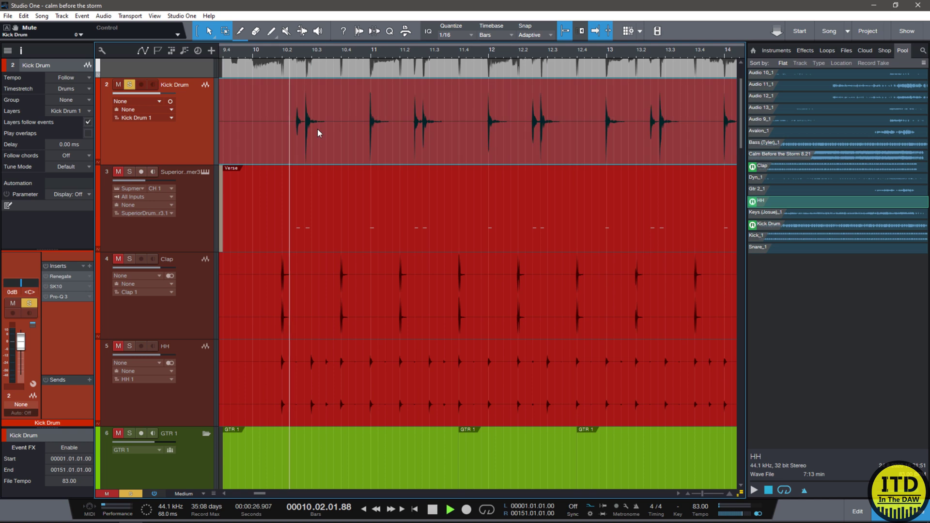
pyautogui.press('space')
pyautogui.scroll(7, 315, 128)
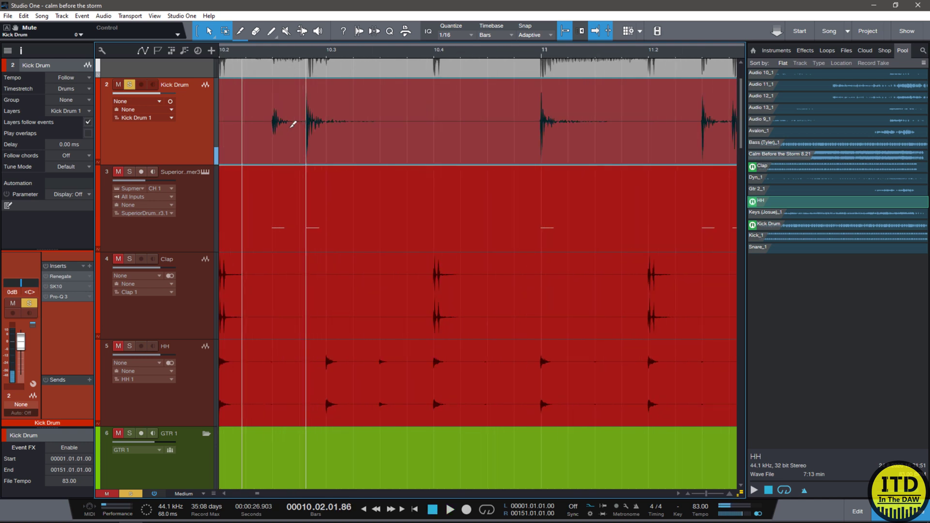
pyautogui.press('space')
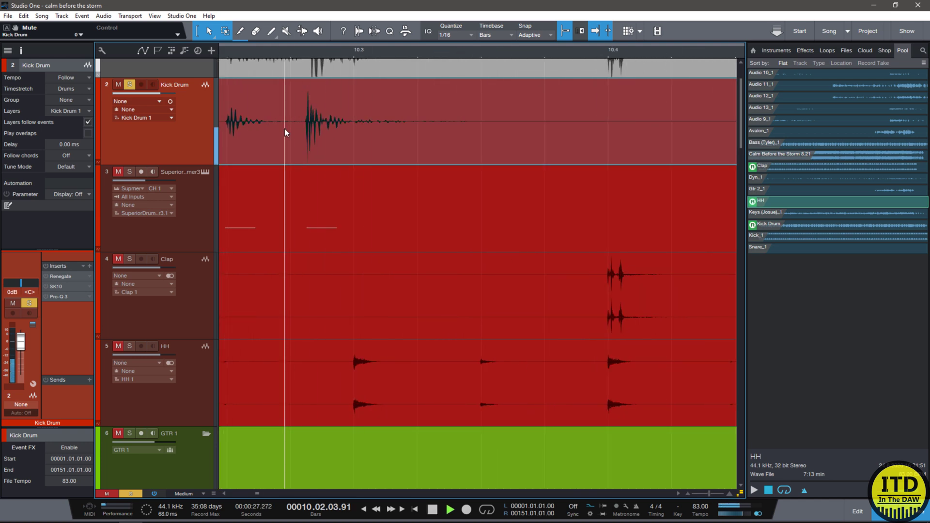
pyautogui.press('space')
# Step: Switch the solo from Kick Drum to the Superior Drummer 3 track, play the same passage, and clear the solo
pyautogui.scroll(-3, 284, 129)
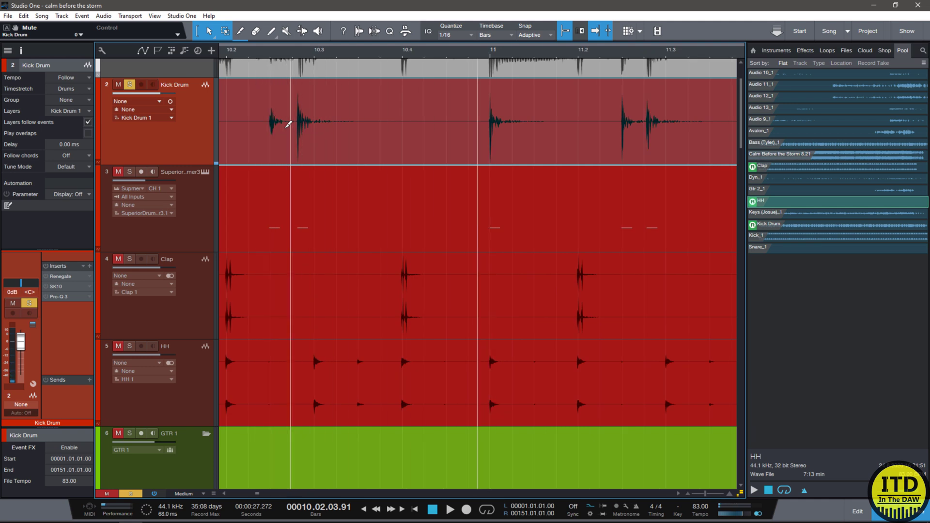
pyautogui.scroll(-2, 285, 124)
pyautogui.click(130, 172)
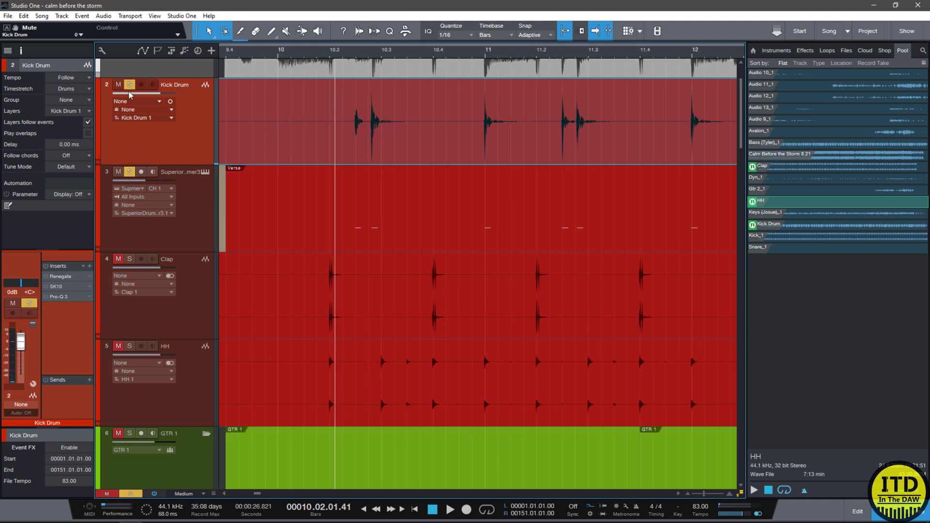
pyautogui.click(129, 85)
pyautogui.press('space')
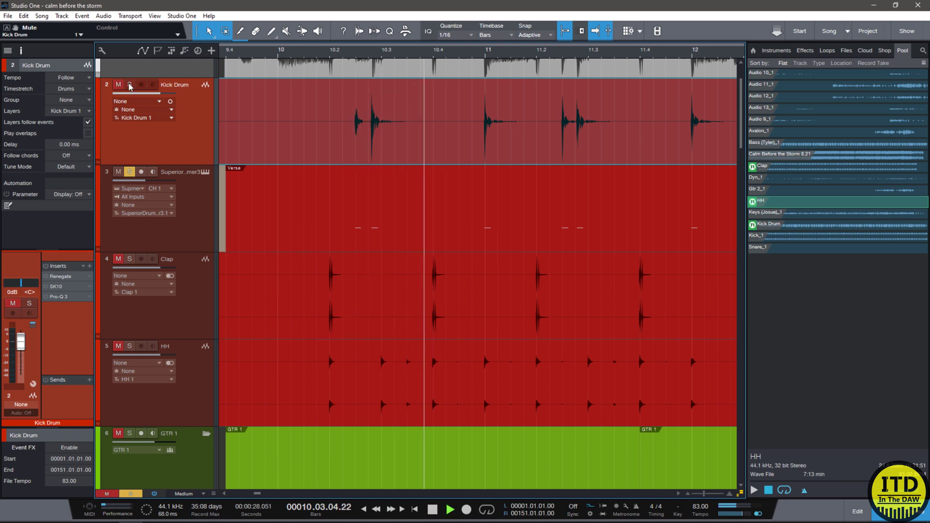
pyautogui.press('space')
pyautogui.click(129, 172)
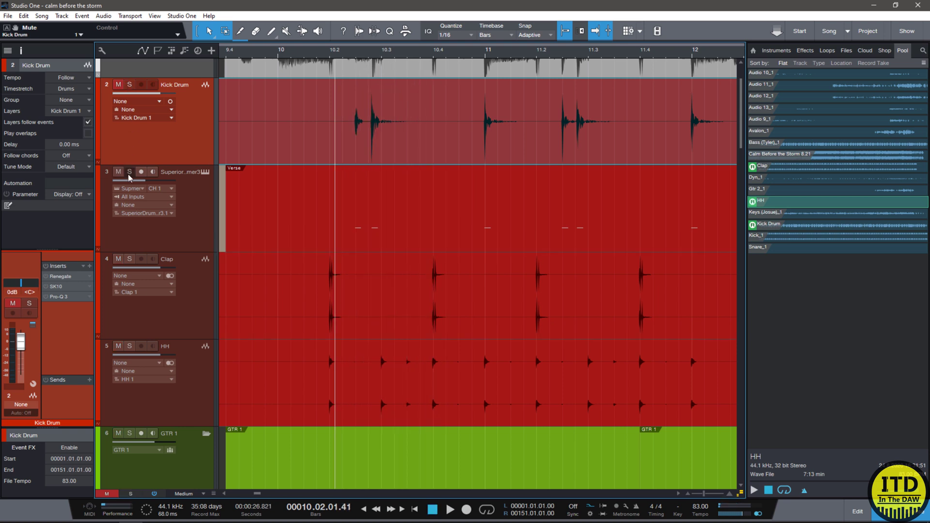
# Step: Select the Kick Drum event and open the Superior Drummer 3 instrument window from its track
pyautogui.click(266, 150)
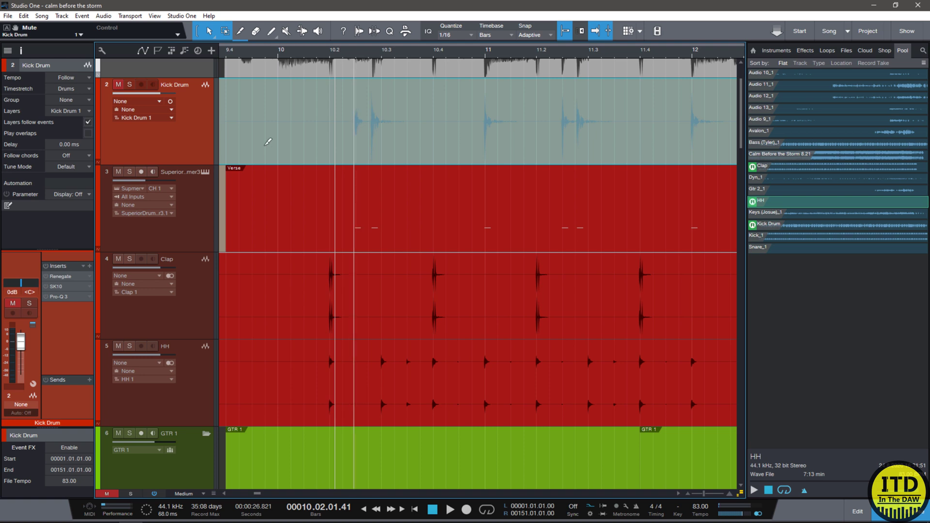
pyautogui.press('w')
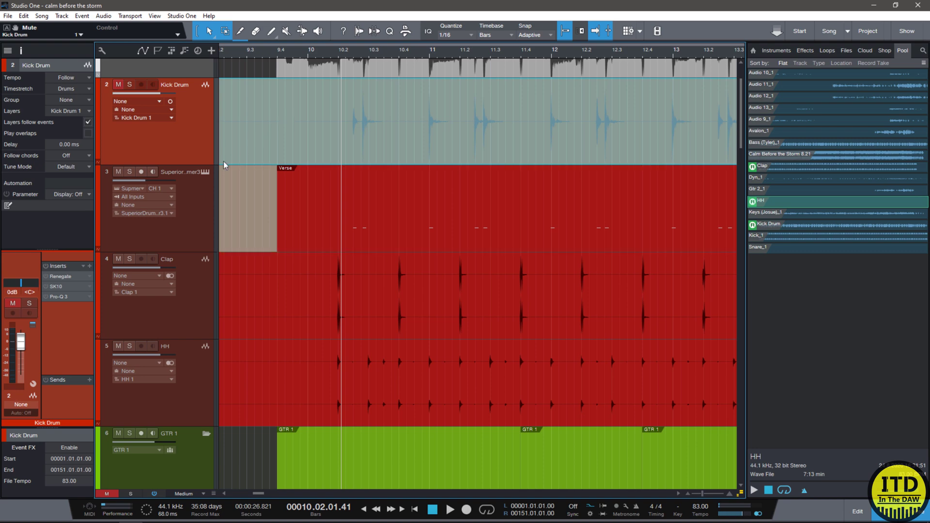
pyautogui.click(205, 173)
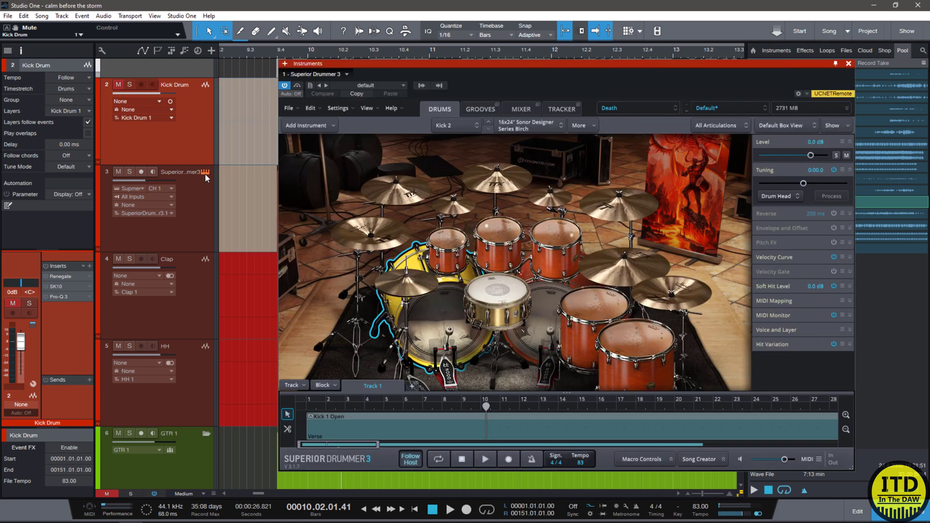